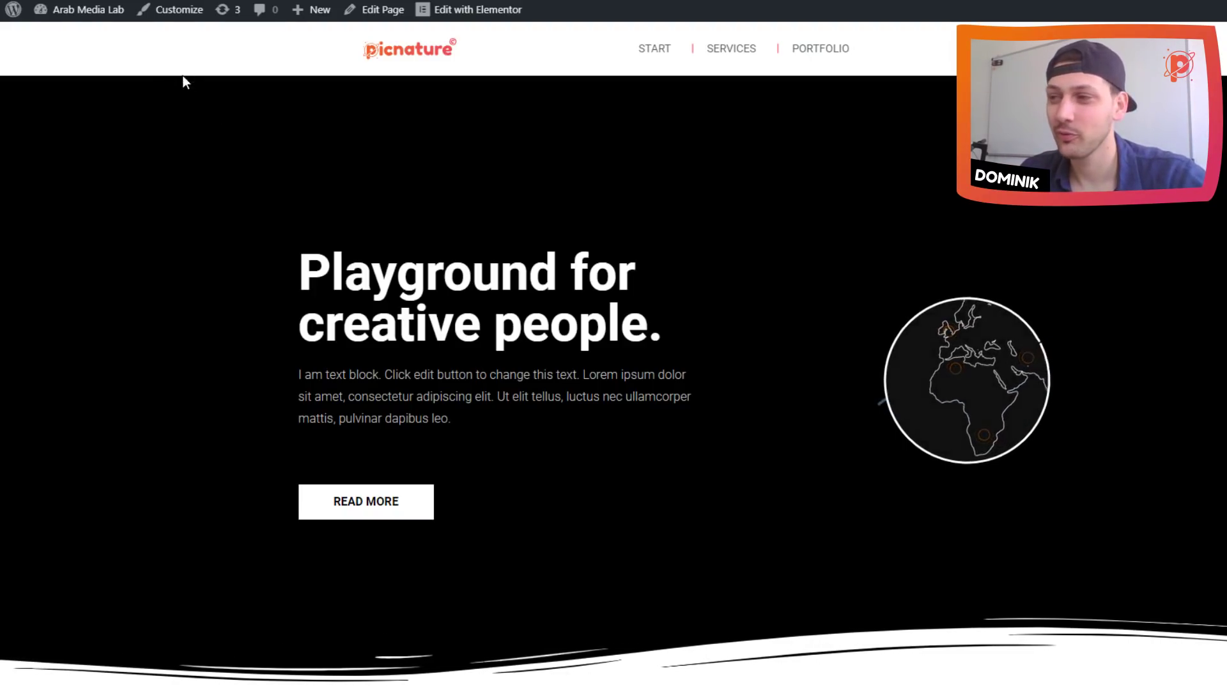
Highlight the hero heading text on the page
scroll(208, 106, "down", 1)
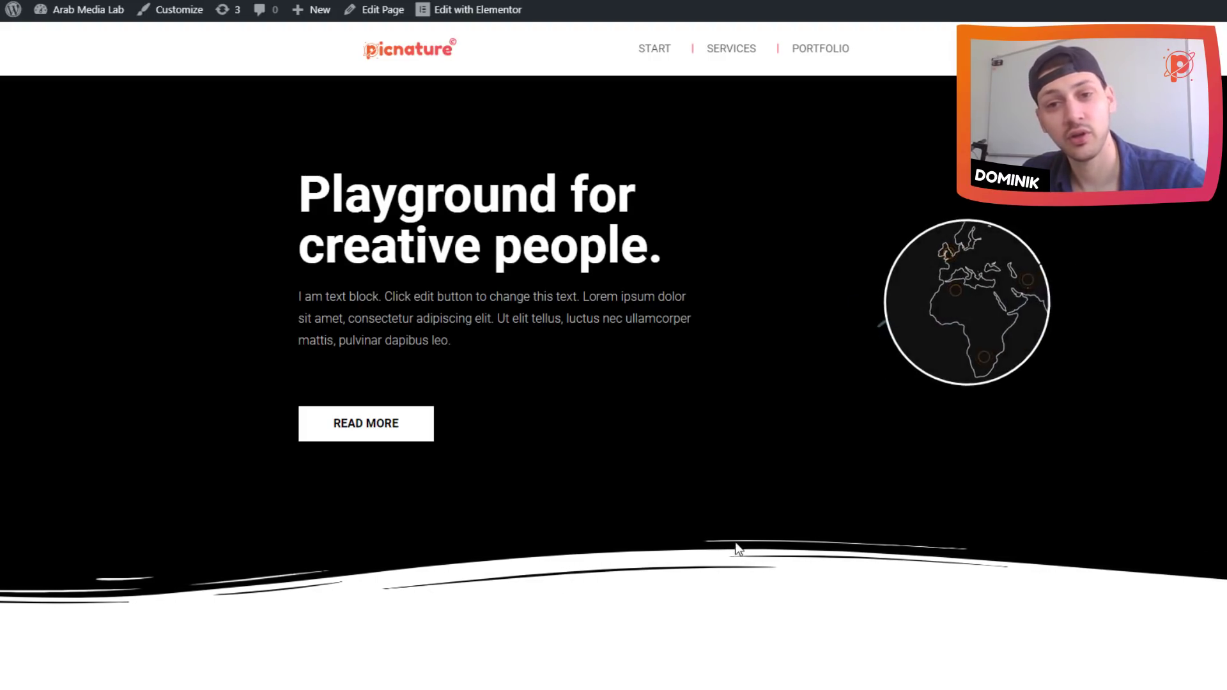
scroll(688, 524, "up", 1)
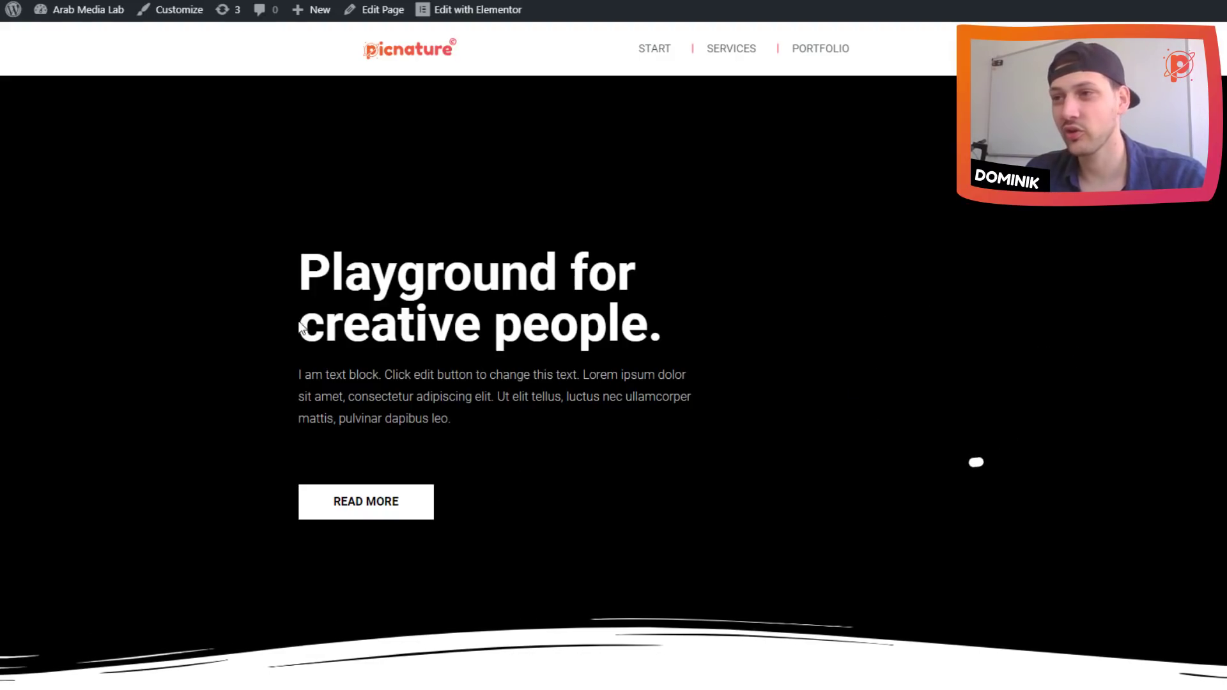
left_click_drag(257, 268, 649, 318)
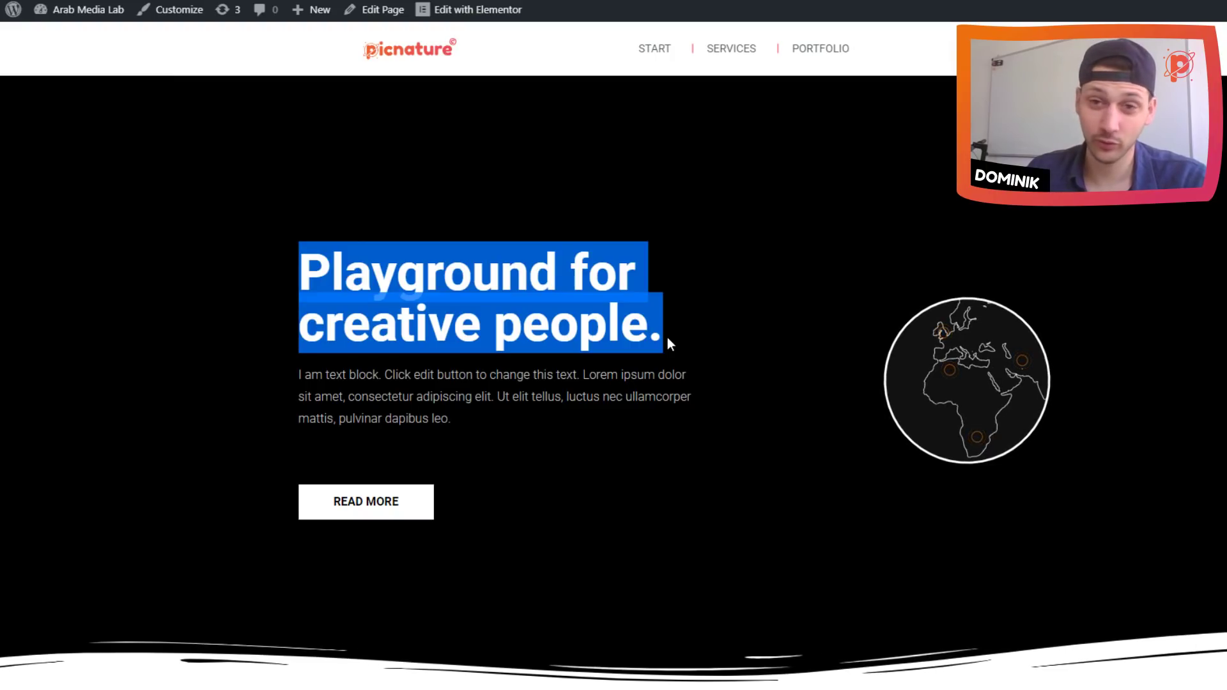
scroll(667, 338, "down", 1)
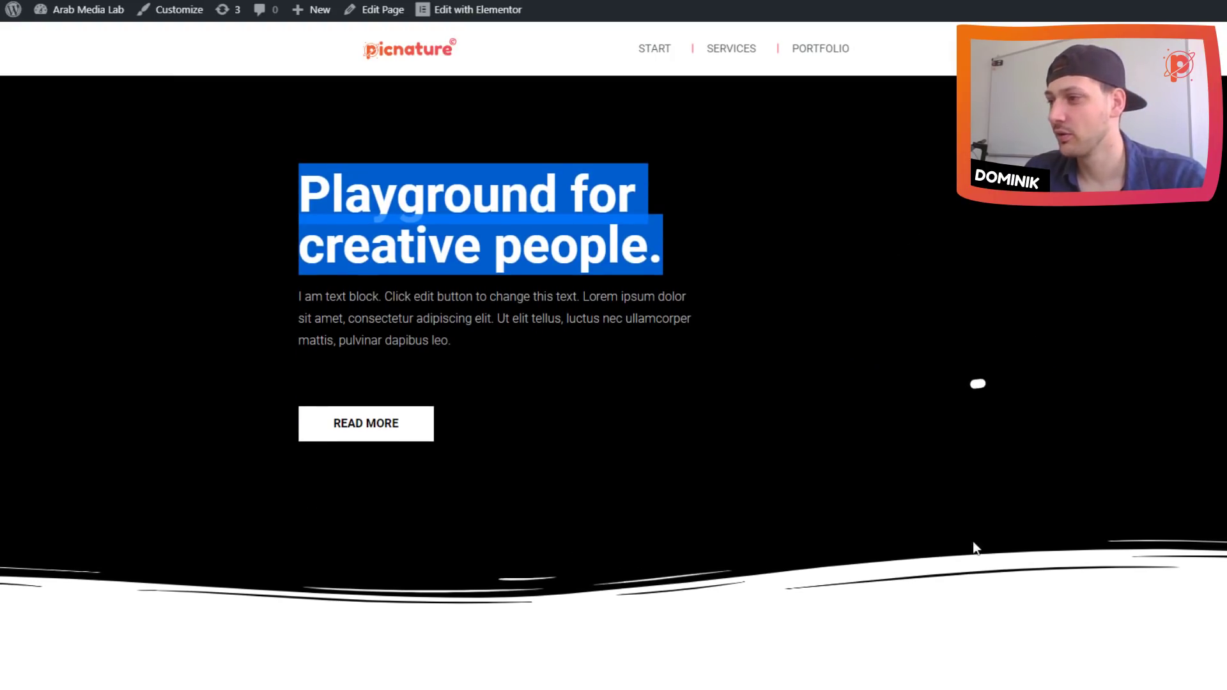
scroll(792, 514, "up", 1)
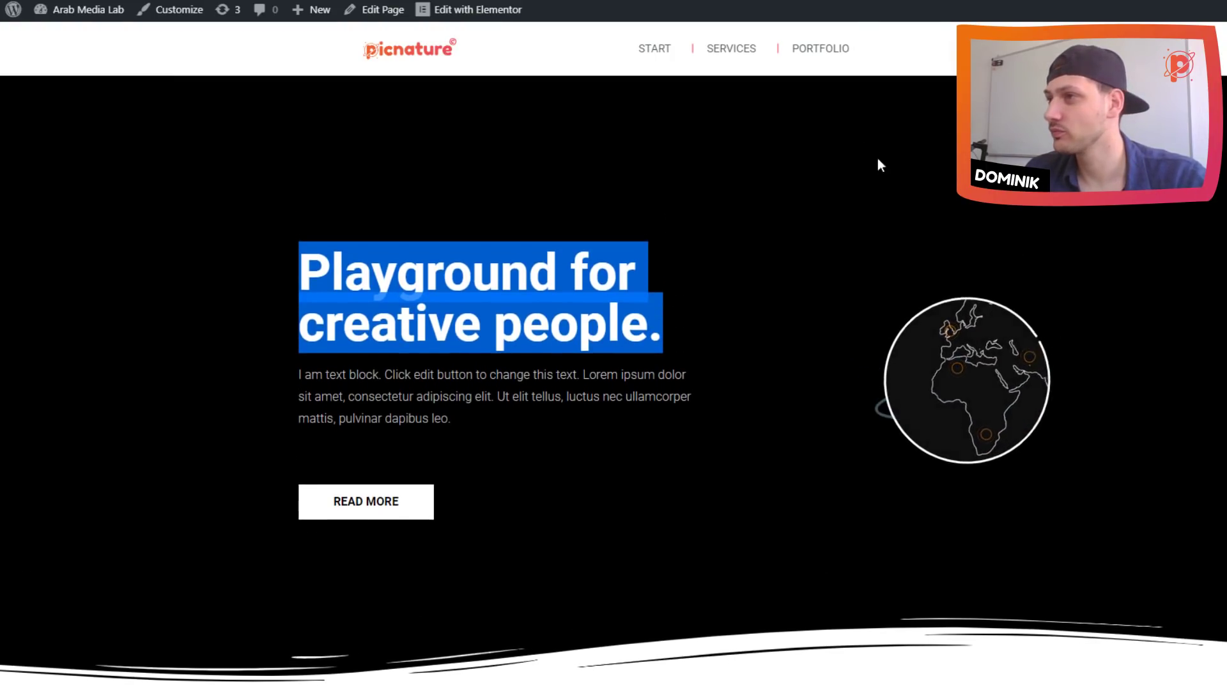
scroll(316, 598, "down", 2)
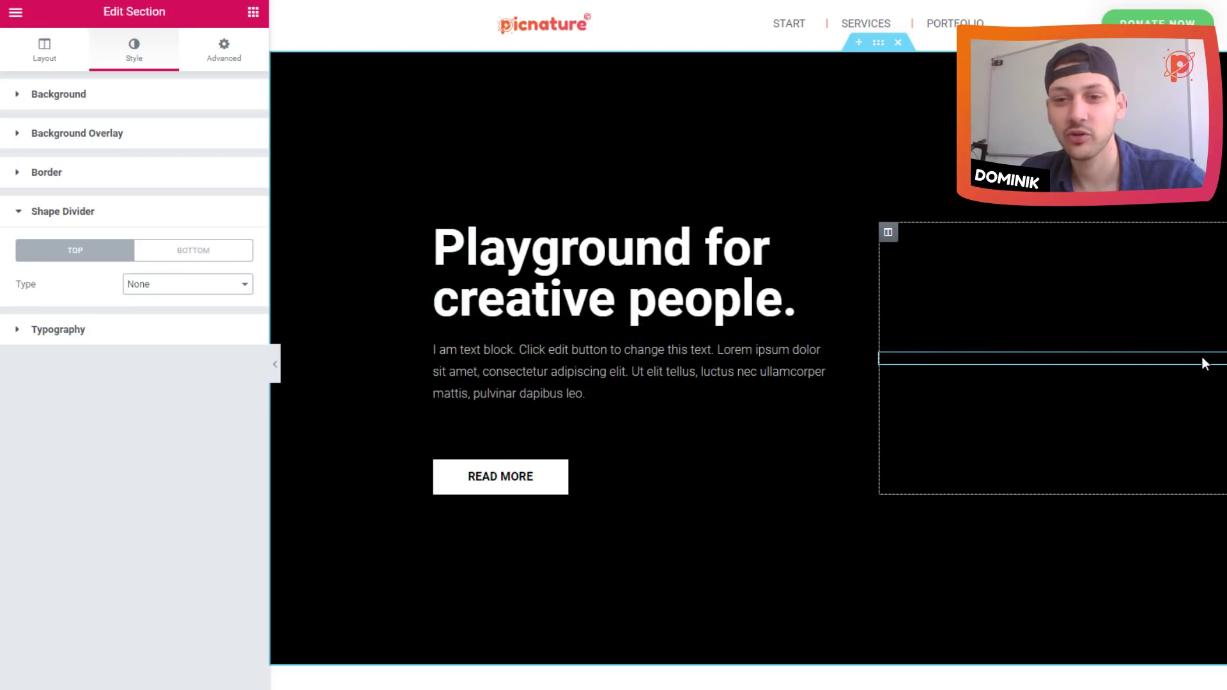
scroll(813, 484, "down", 2)
scroll(813, 485, "up", 2)
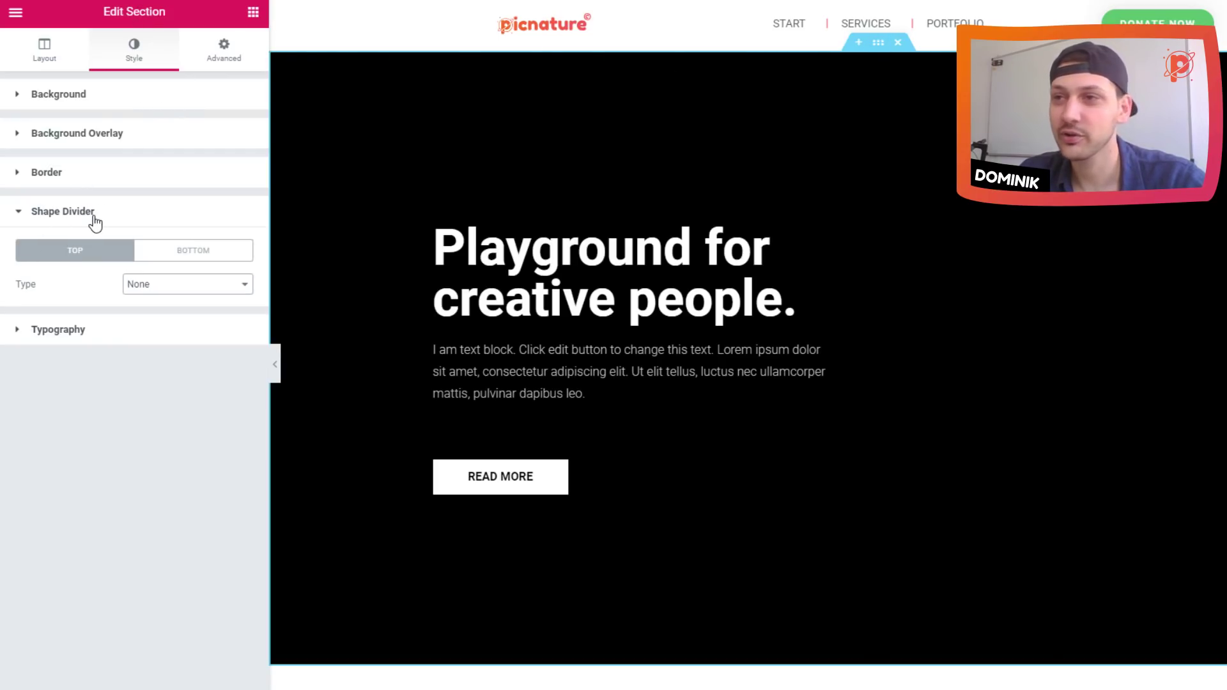
Try a Clouds top shape divider, then set the top divider back to None
left_click(129, 276)
left_click(156, 335)
left_click(156, 288)
left_click(156, 300)
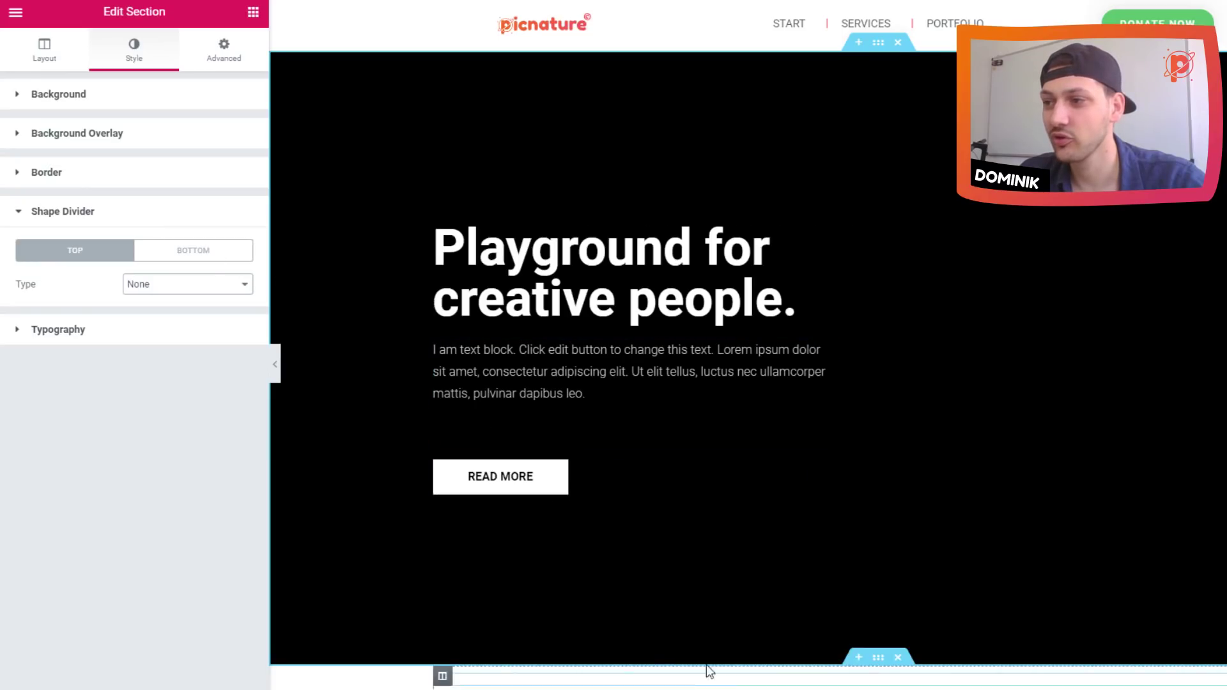
On the bottom divider, preview the Curve, Waves Brush and Split shapes
left_click(218, 250)
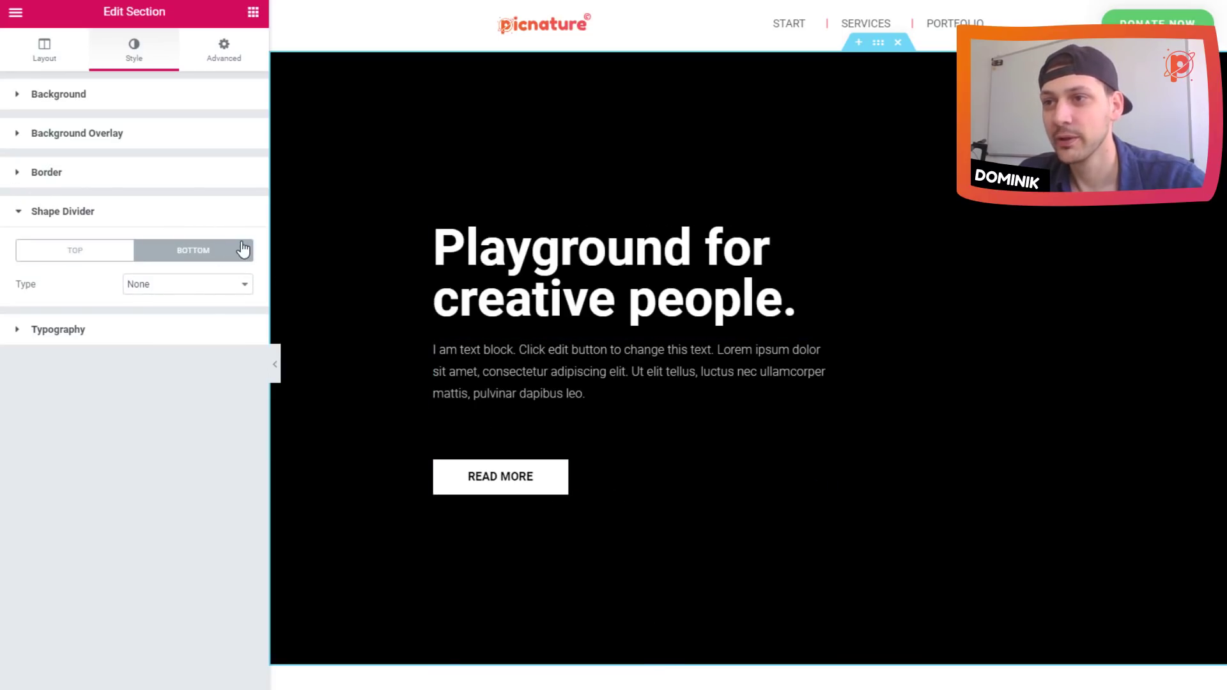
left_click(163, 285)
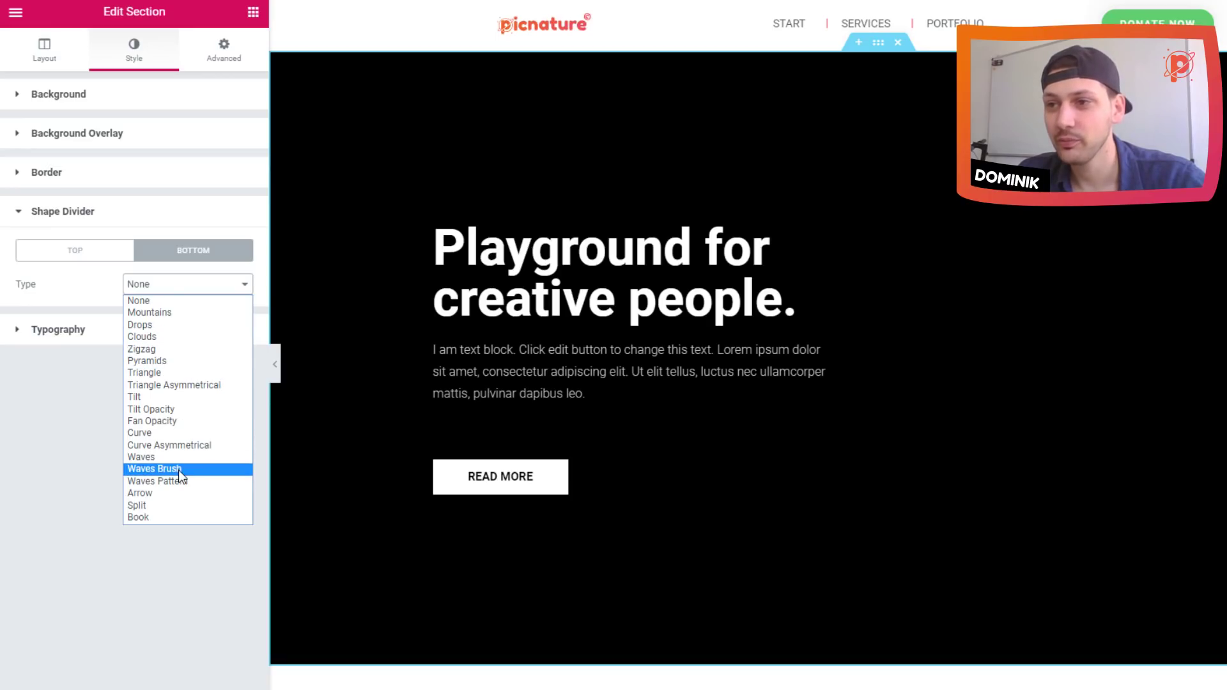
left_click(178, 434)
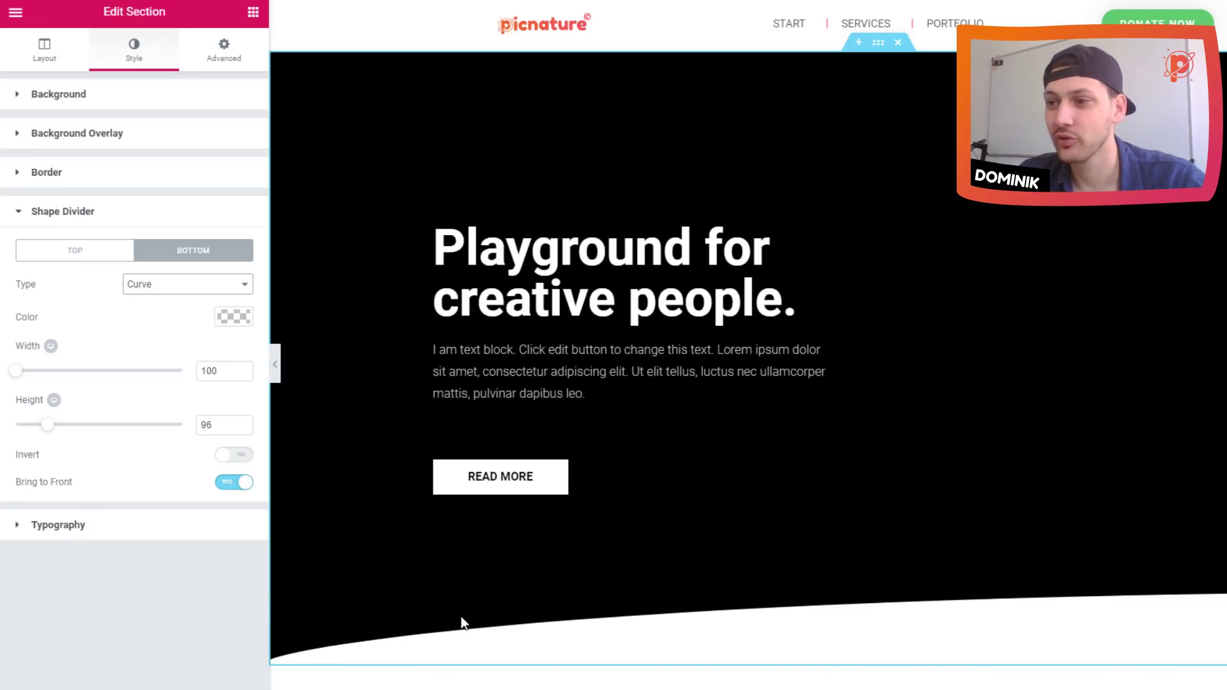
left_click(181, 286)
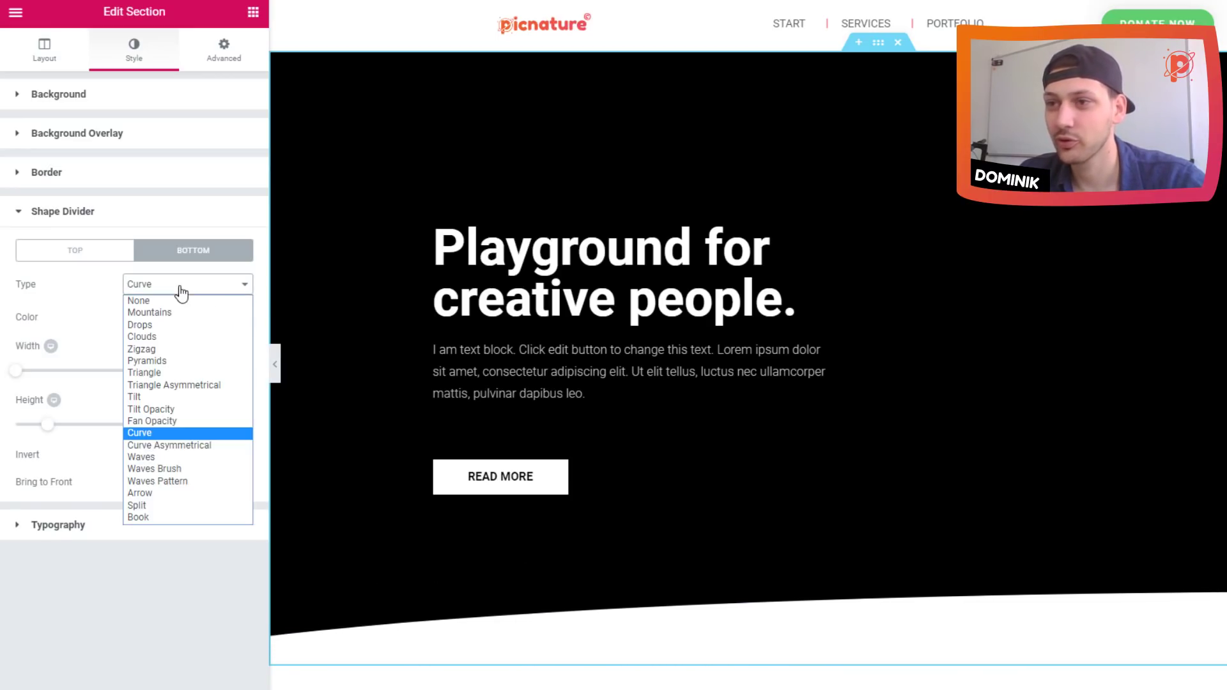
left_click(188, 468)
left_click(183, 288)
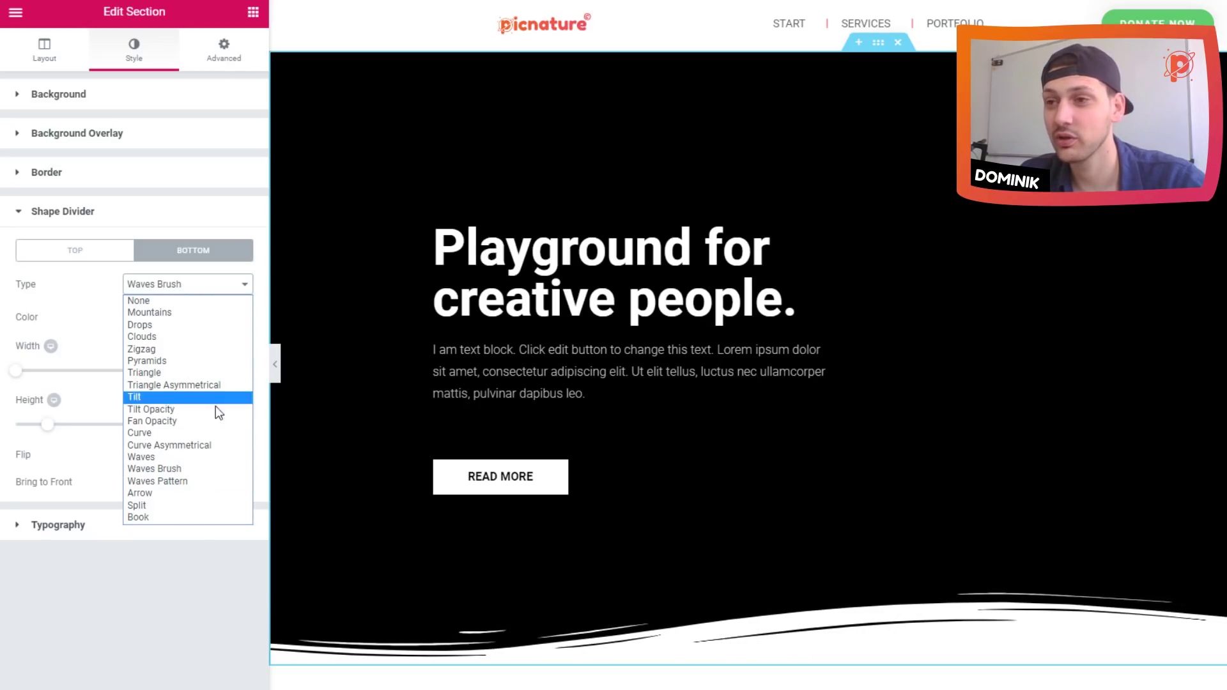
left_click(185, 505)
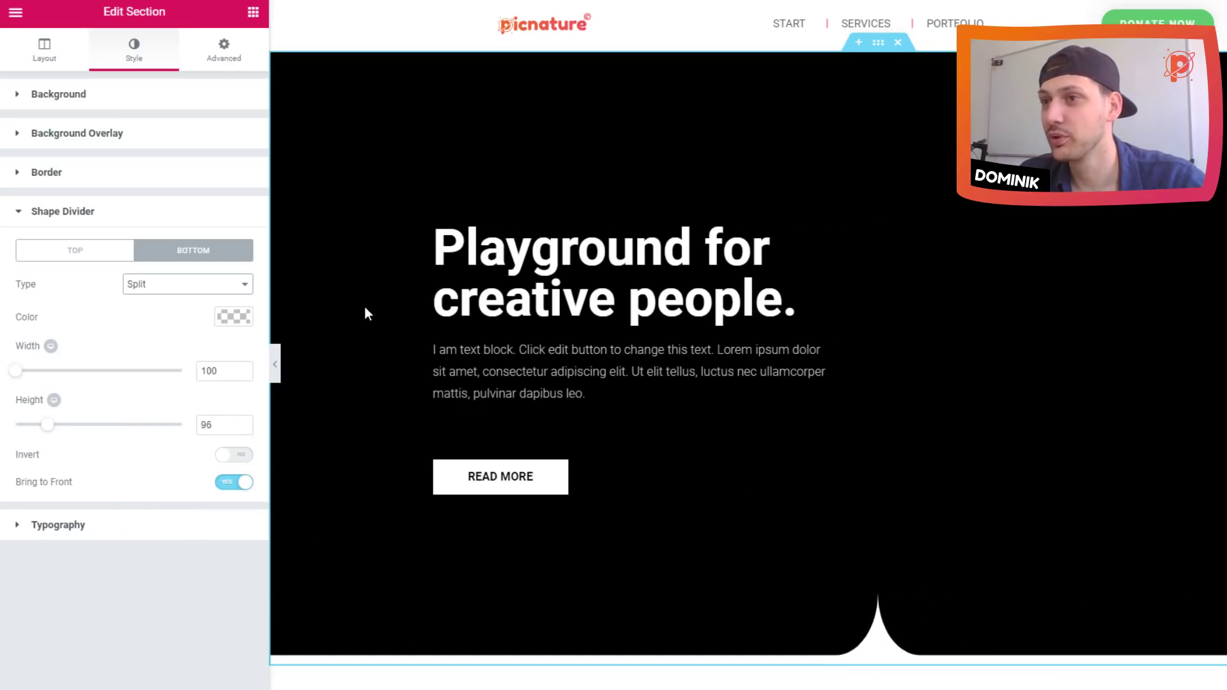
Preview Clouds, Drops, Waves Brush and Arrow, then settle on Waves for the bottom divider
left_click(225, 290)
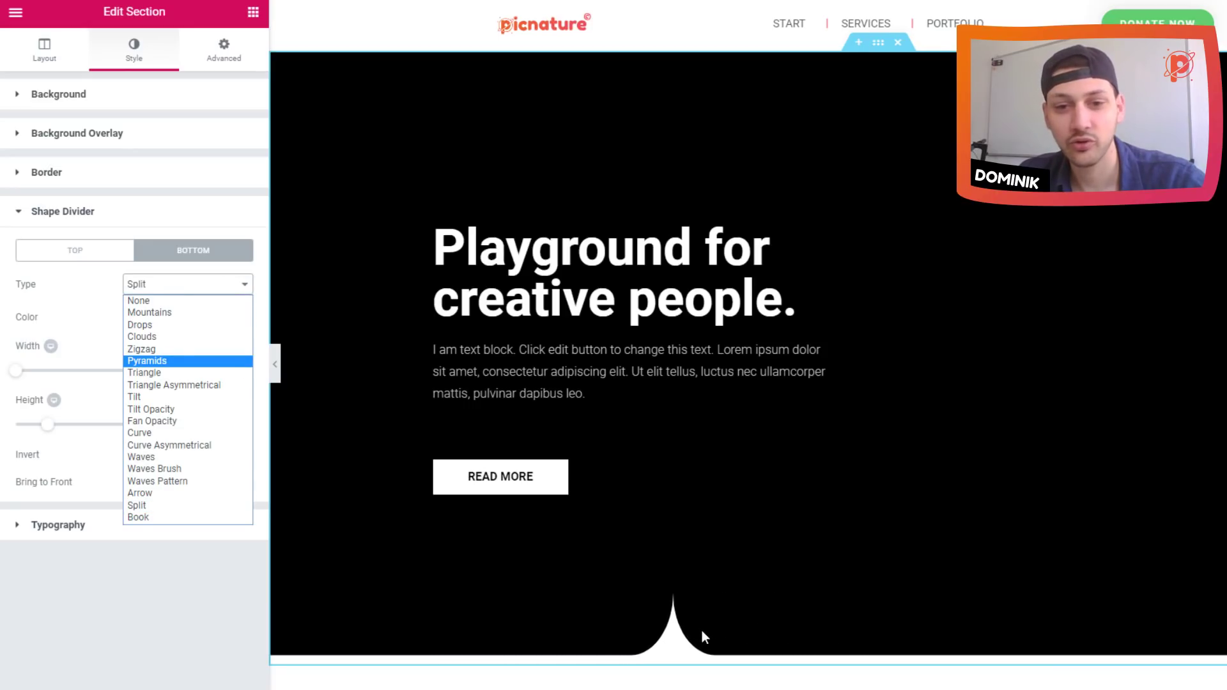
left_click(200, 337)
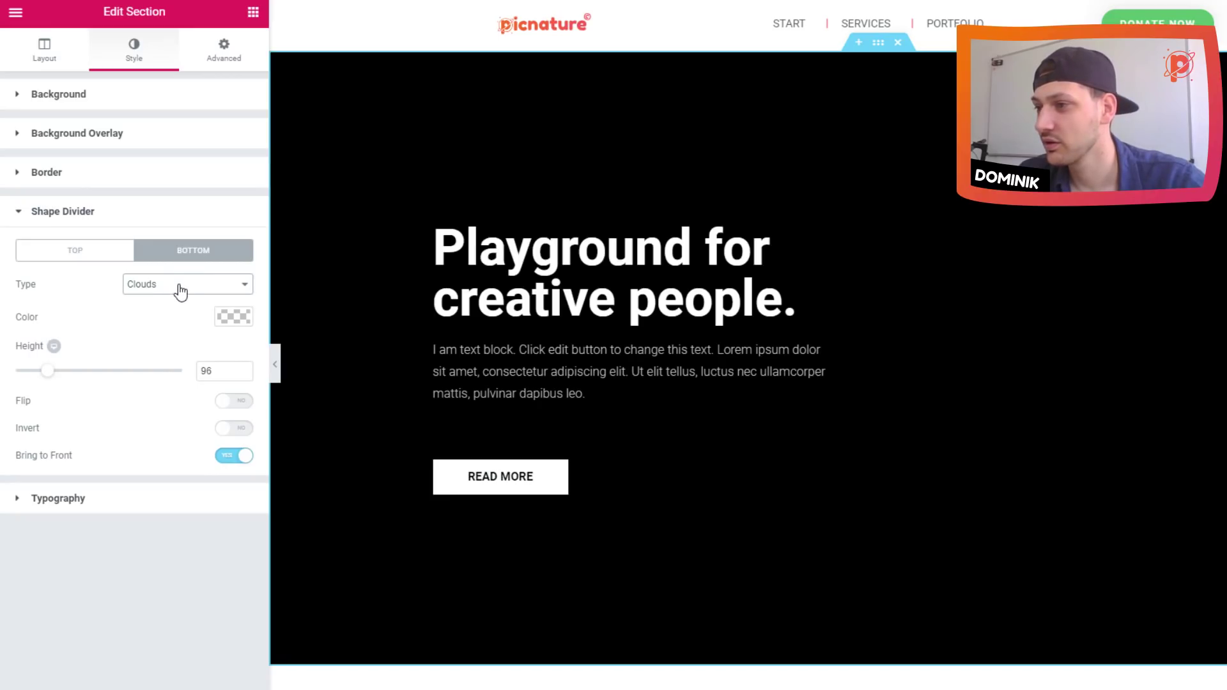
left_click(181, 292)
left_click(179, 321)
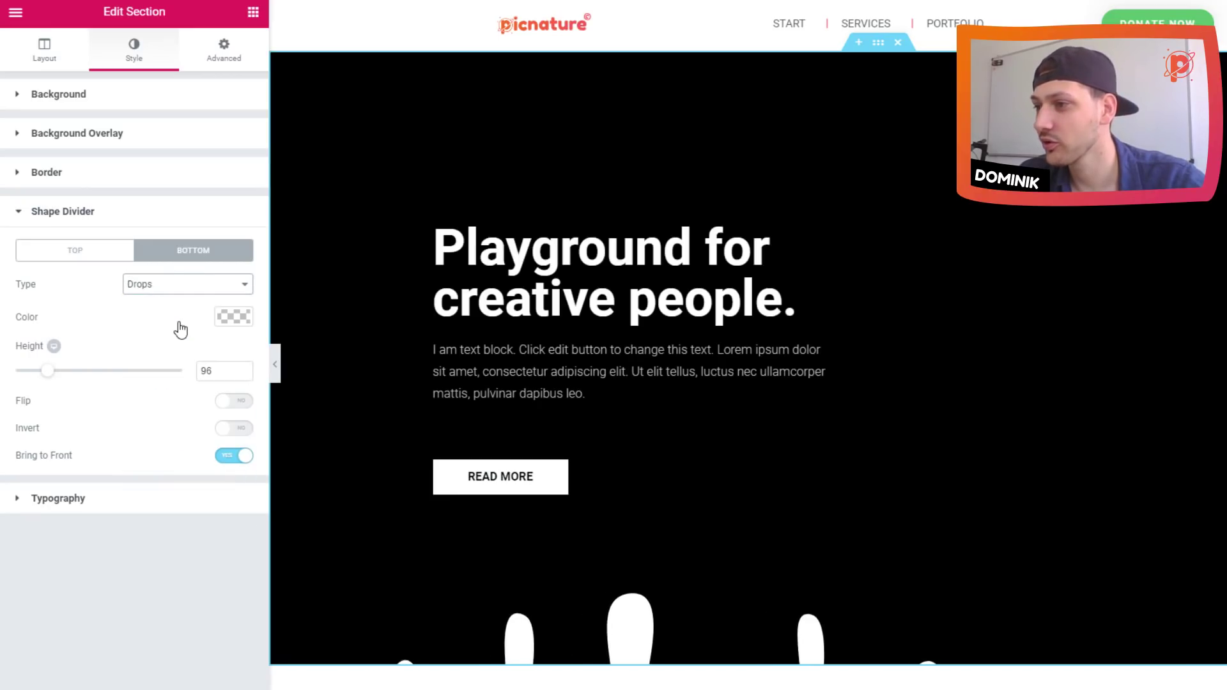
left_click(182, 285)
left_click(171, 473)
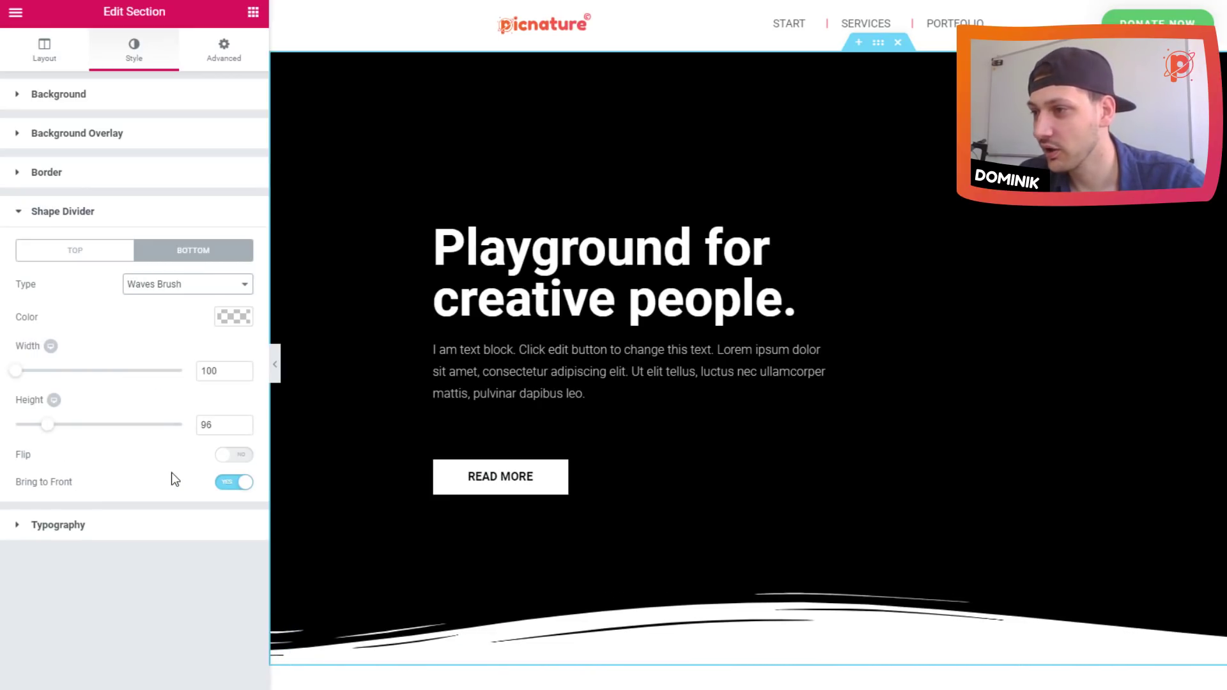
left_click(176, 285)
left_click(175, 505)
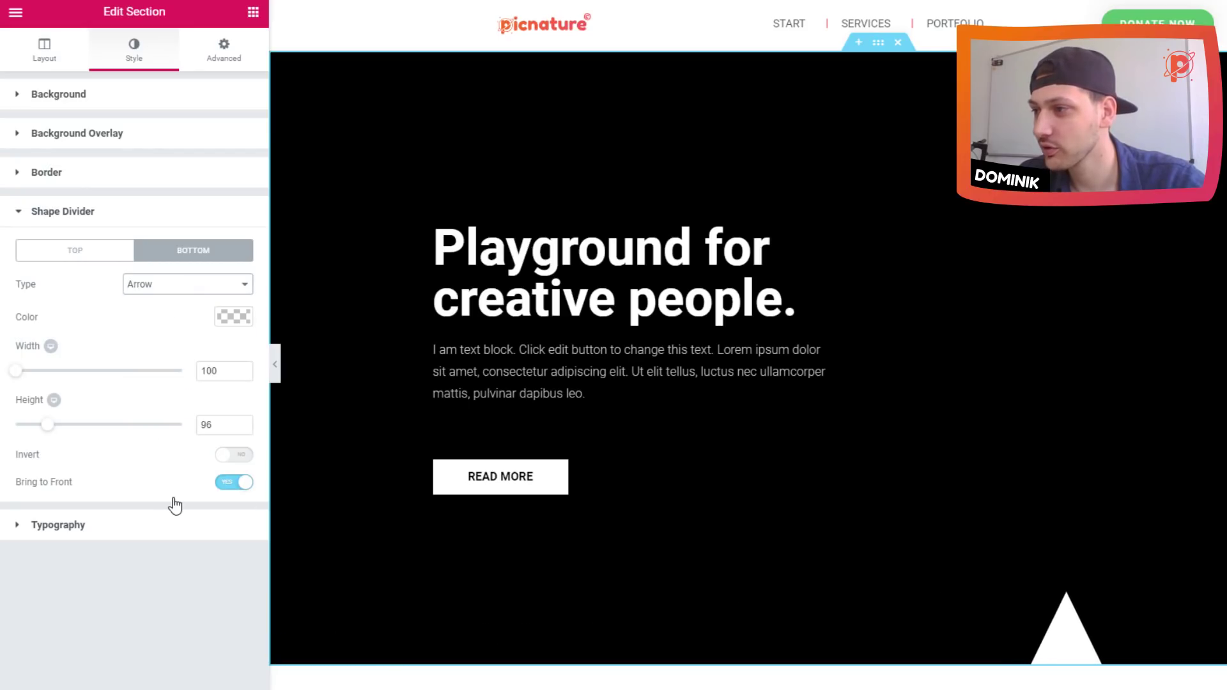
left_click(185, 290)
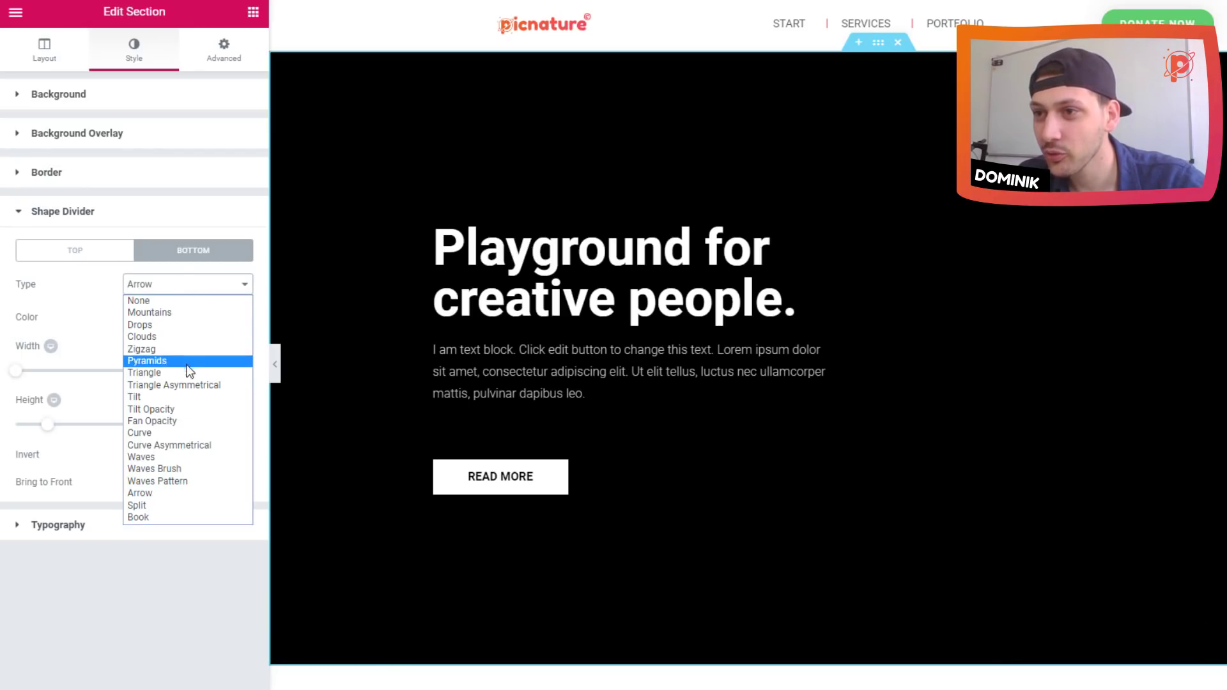
left_click(177, 459)
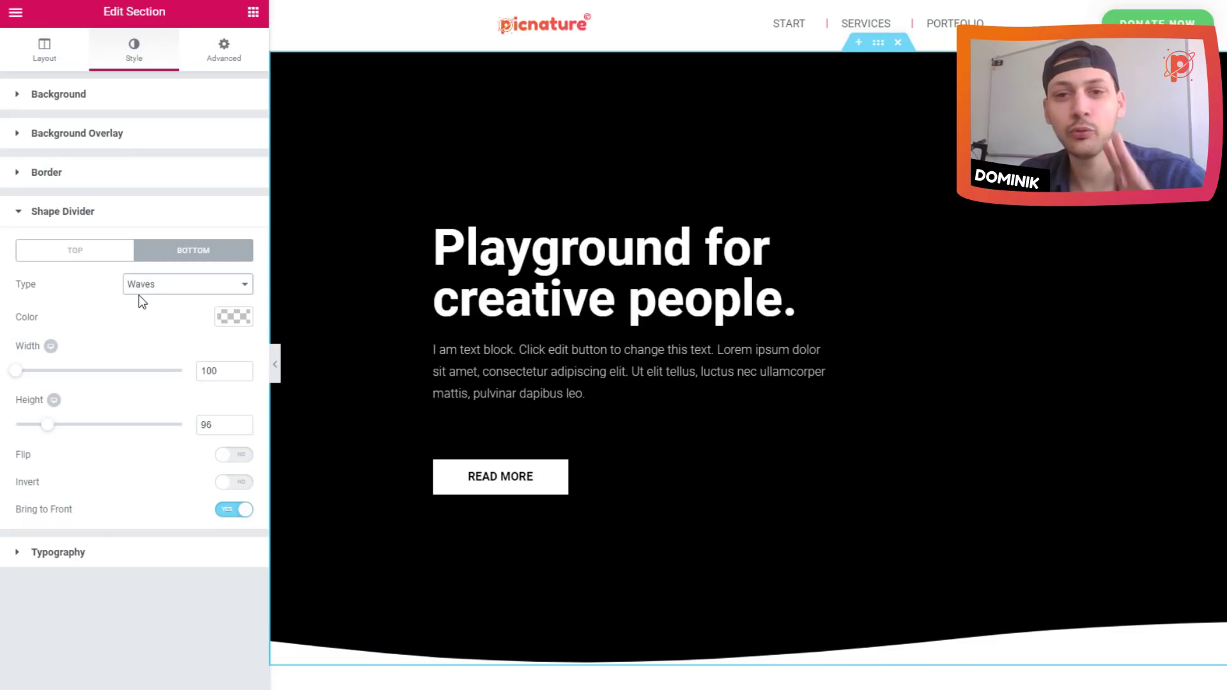
Leave Bring to Front off after testing it, and try the Invert and Flip options
left_click(231, 512)
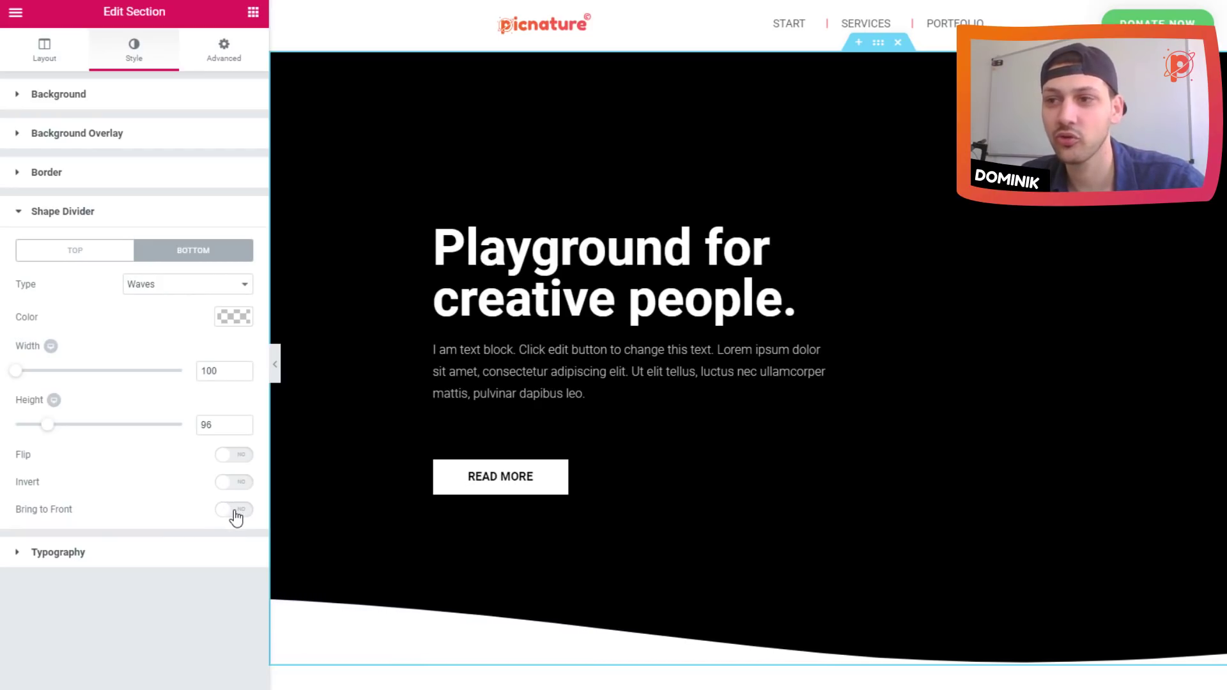
left_click(230, 511)
left_click(233, 512)
left_click(235, 487)
left_click(236, 457)
left_click(235, 485)
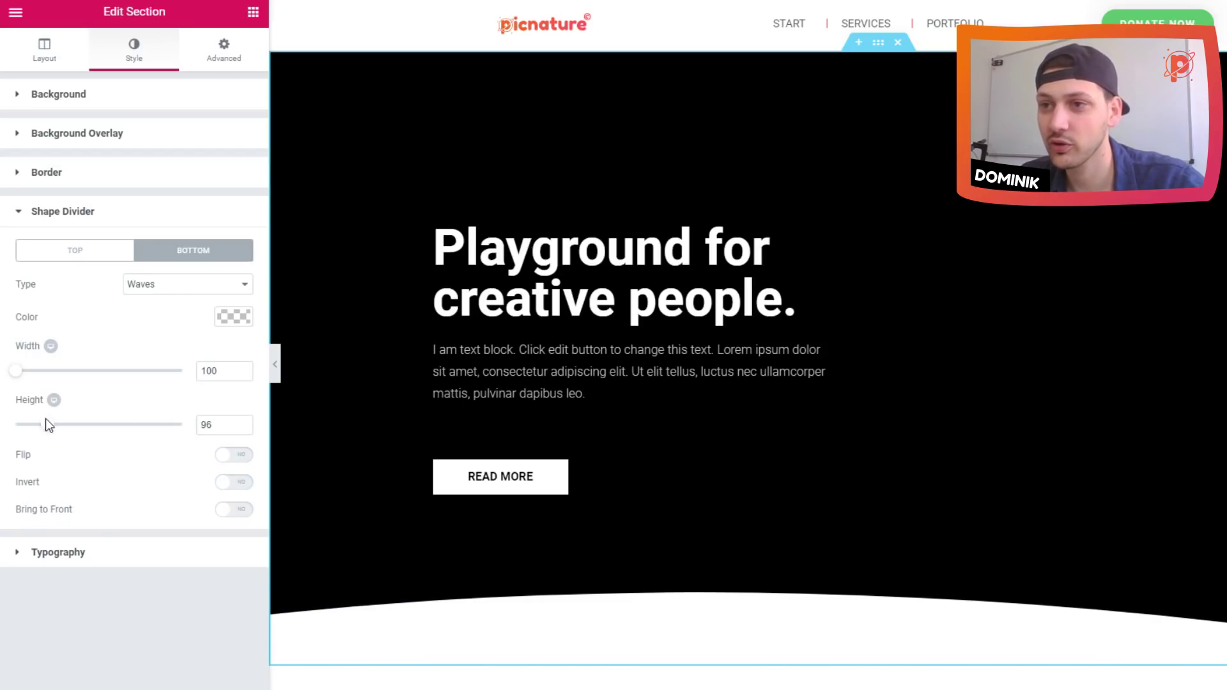
Resize the wave divider to width 240 and height 260
mouse_move(48, 429)
left_mouse_down()
mouse_move(143, 432)
mouse_move(37, 430)
mouse_move(56, 434)
left_mouse_up()
left_click_drag(42, 381, 138, 383)
left_click_drag(54, 426, 101, 428)
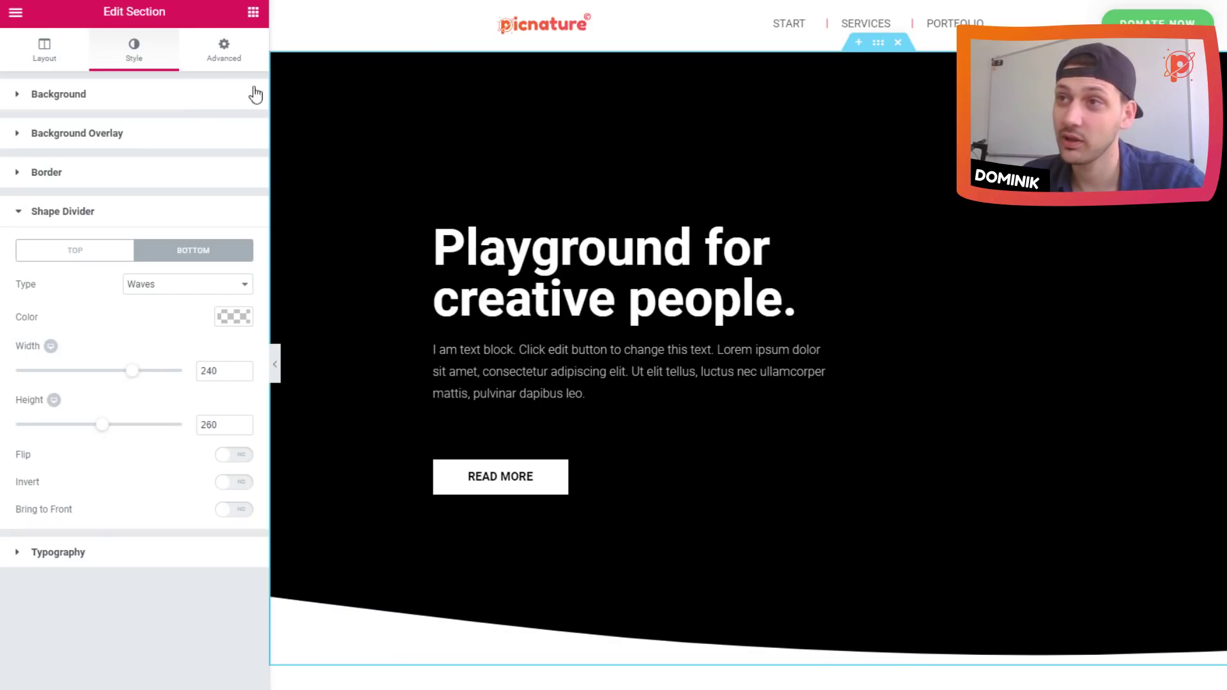
Review the section's Custom CSS and Shape Divider settings, then view the live page
left_click(241, 55)
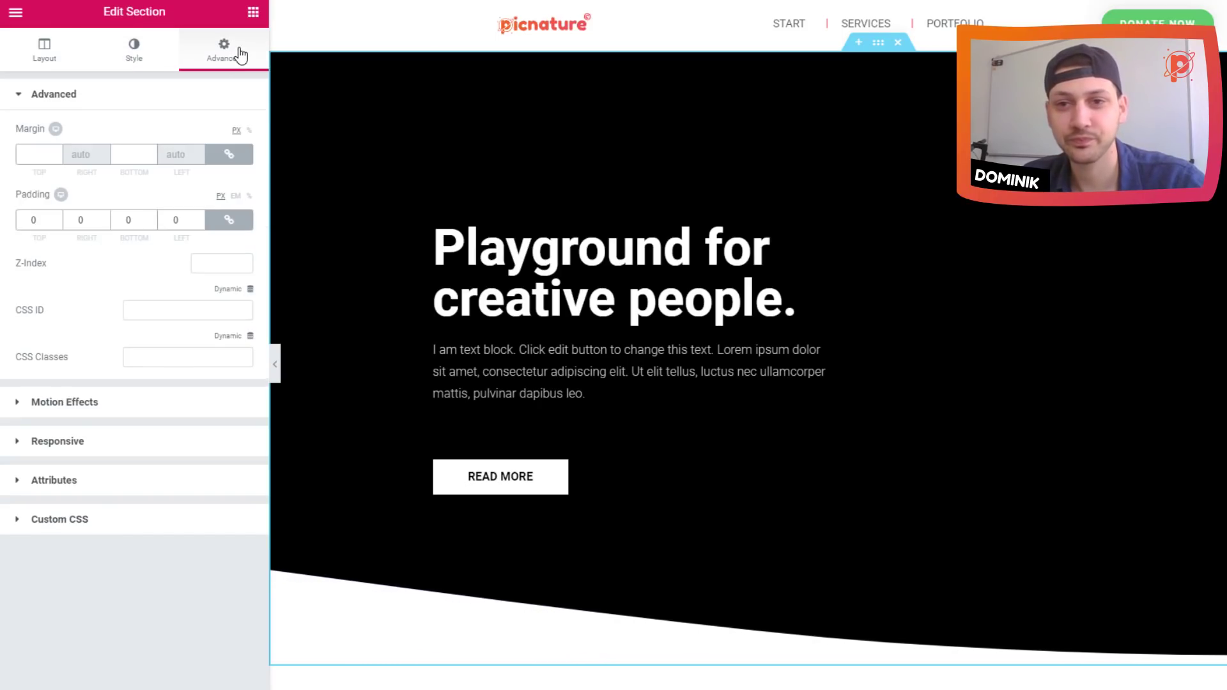
left_click(166, 520)
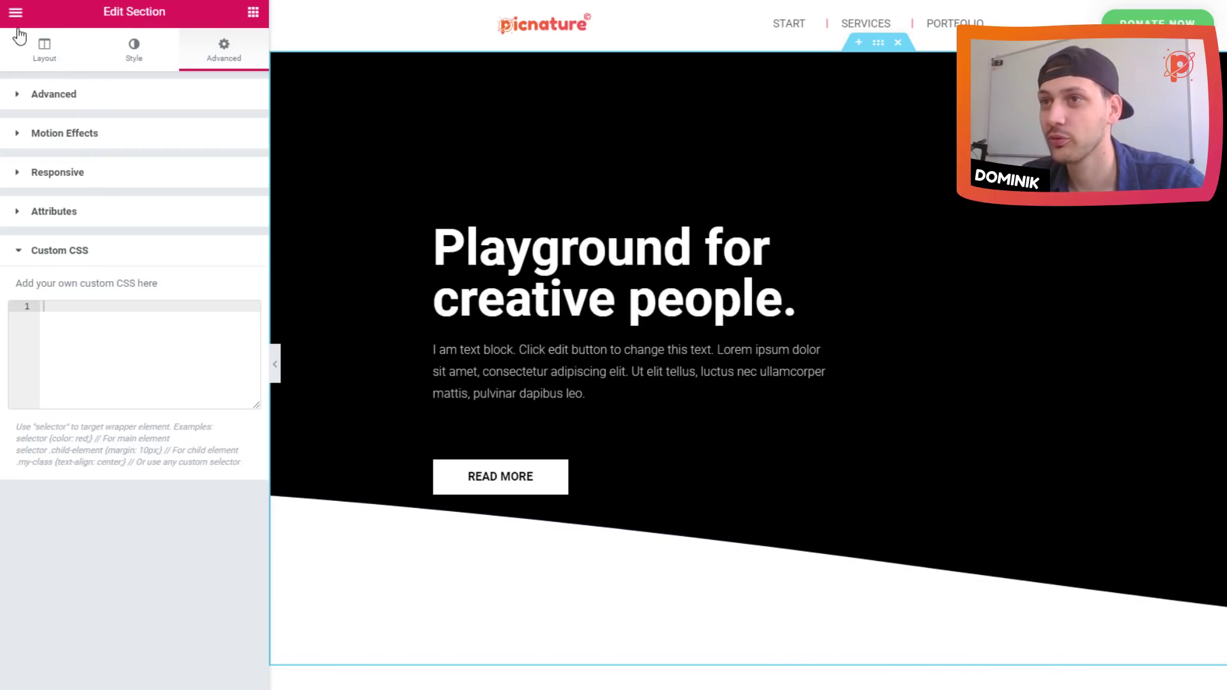
left_click(131, 51)
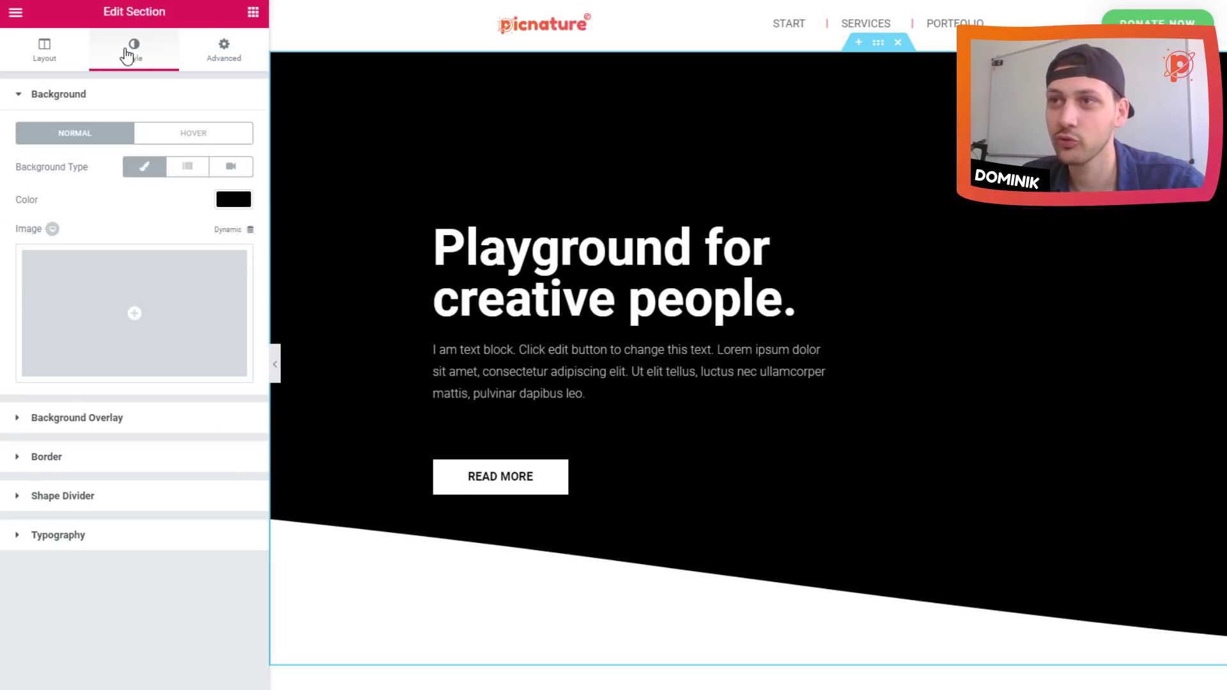
left_click(185, 495)
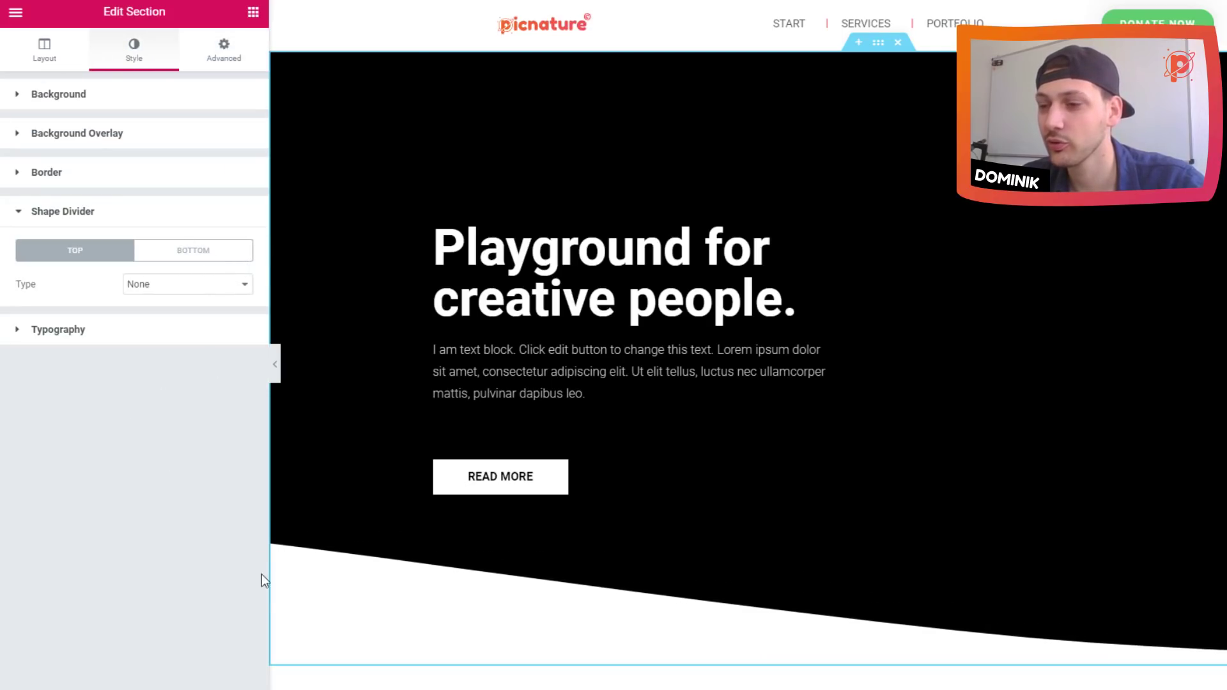
left_click(16, 12)
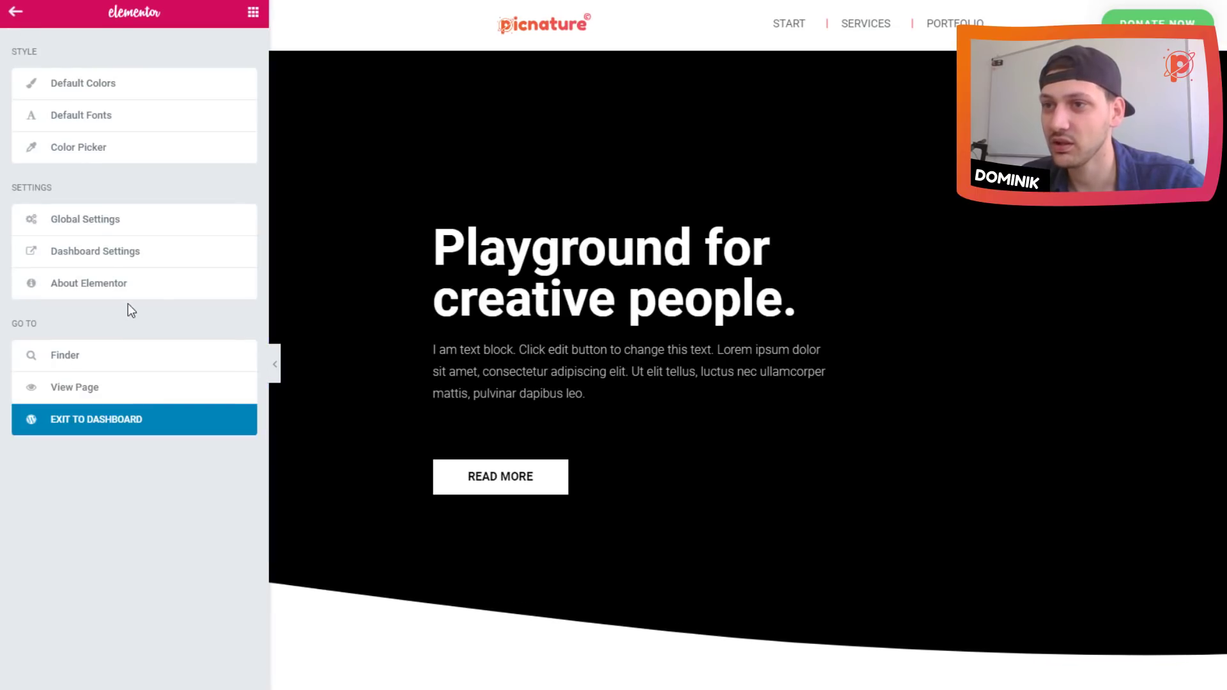
left_click(126, 389)
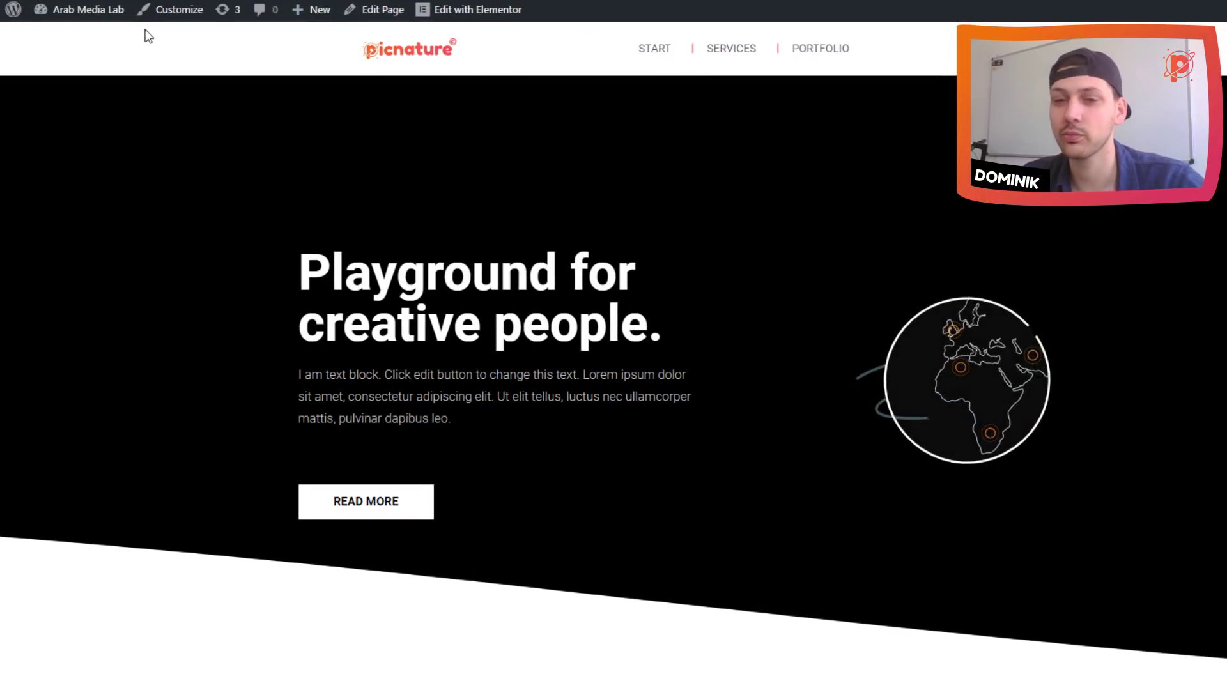
Open Customize > Additional CSS and select all of the existing wave CSS
left_click(179, 10)
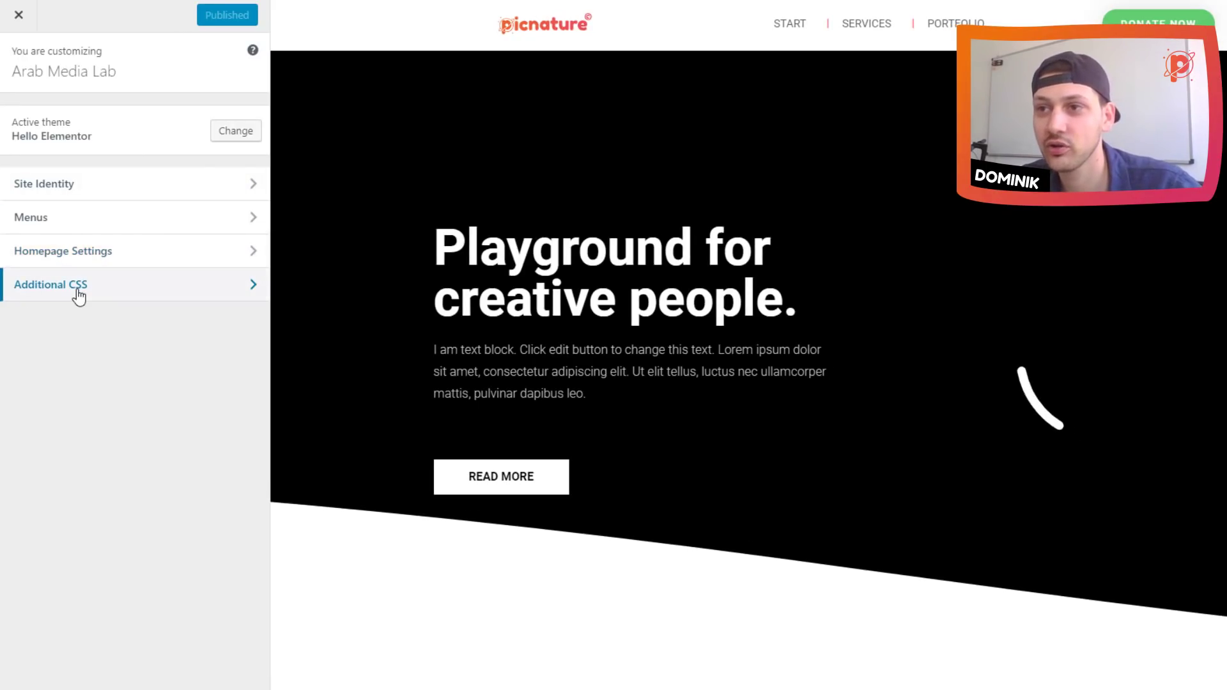
left_click(76, 289)
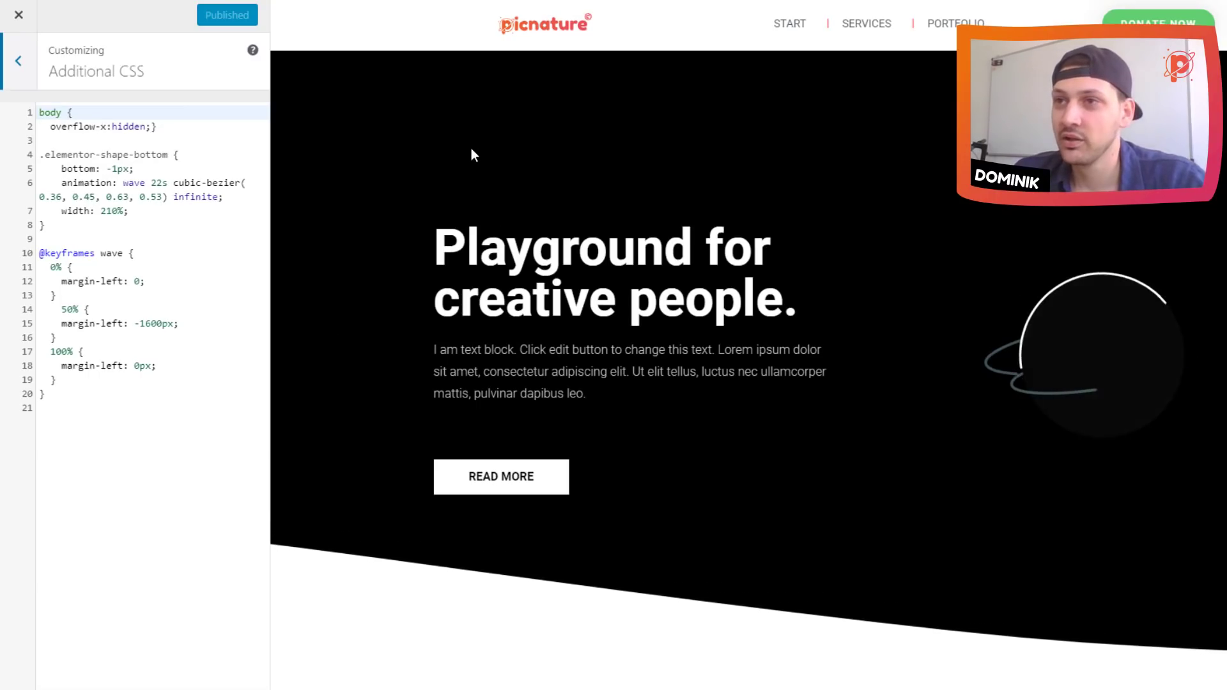
left_click_drag(101, 411, 35, 95)
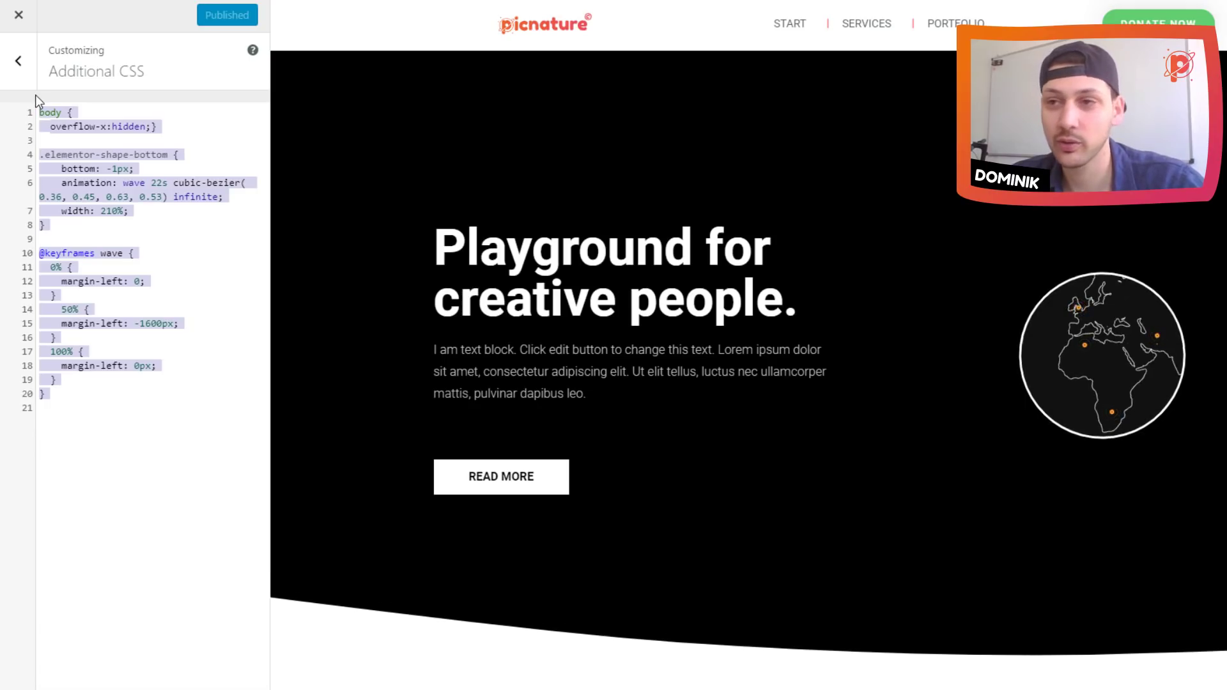
Delete the old CSS and paste in the body overflow rule copied from the text editor
key("BackSpace")
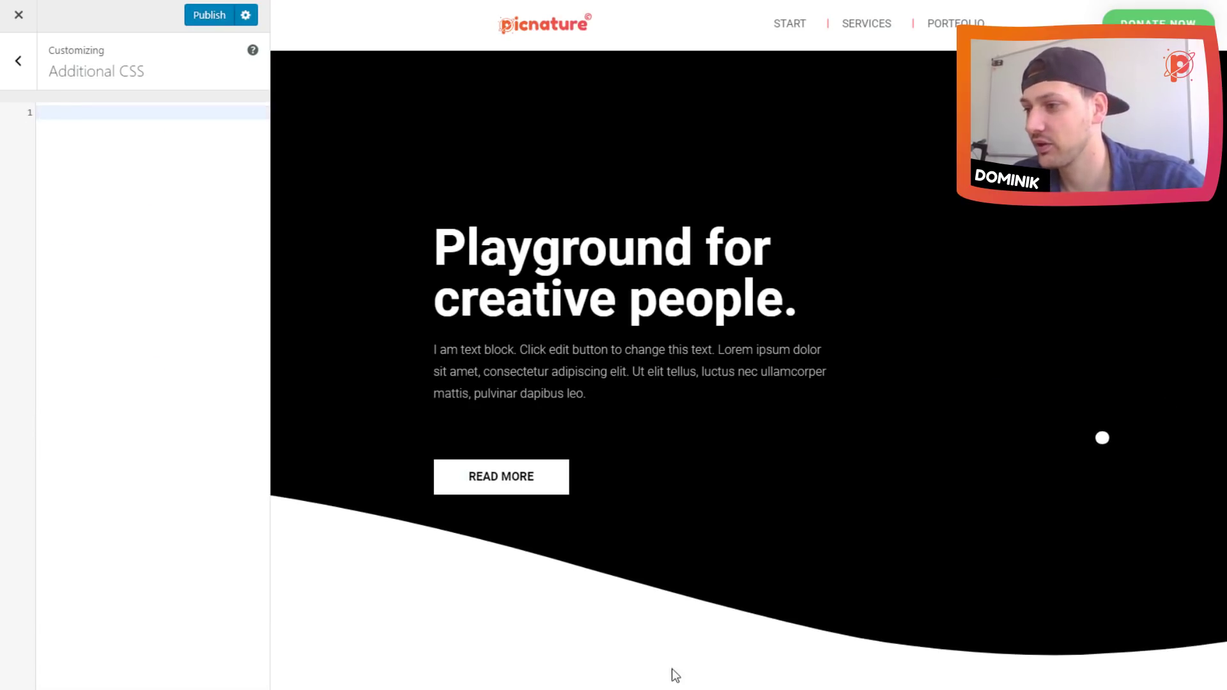
key("alt+Tab")
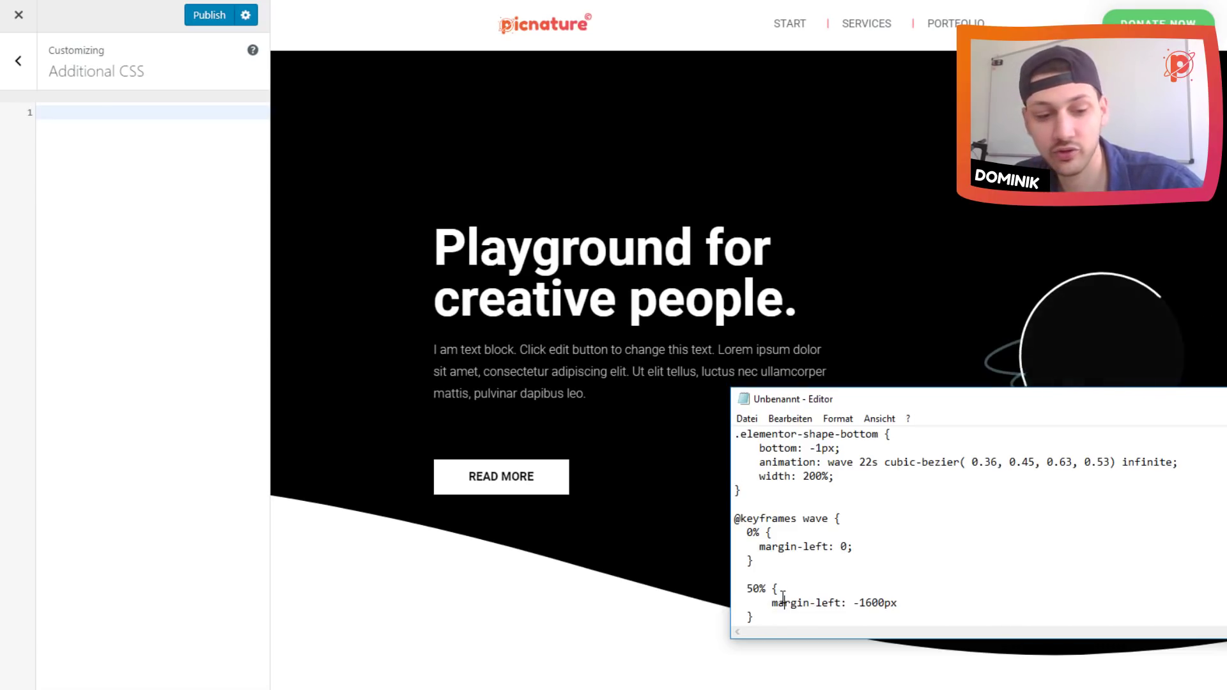
key("ctrl+a")
key("ctrl+v")
left_click_drag(1108, 634, 757, 618)
left_click_drag(905, 438, 631, 440)
key("ctrl+c")
left_click(106, 121)
key("ctrl+v")
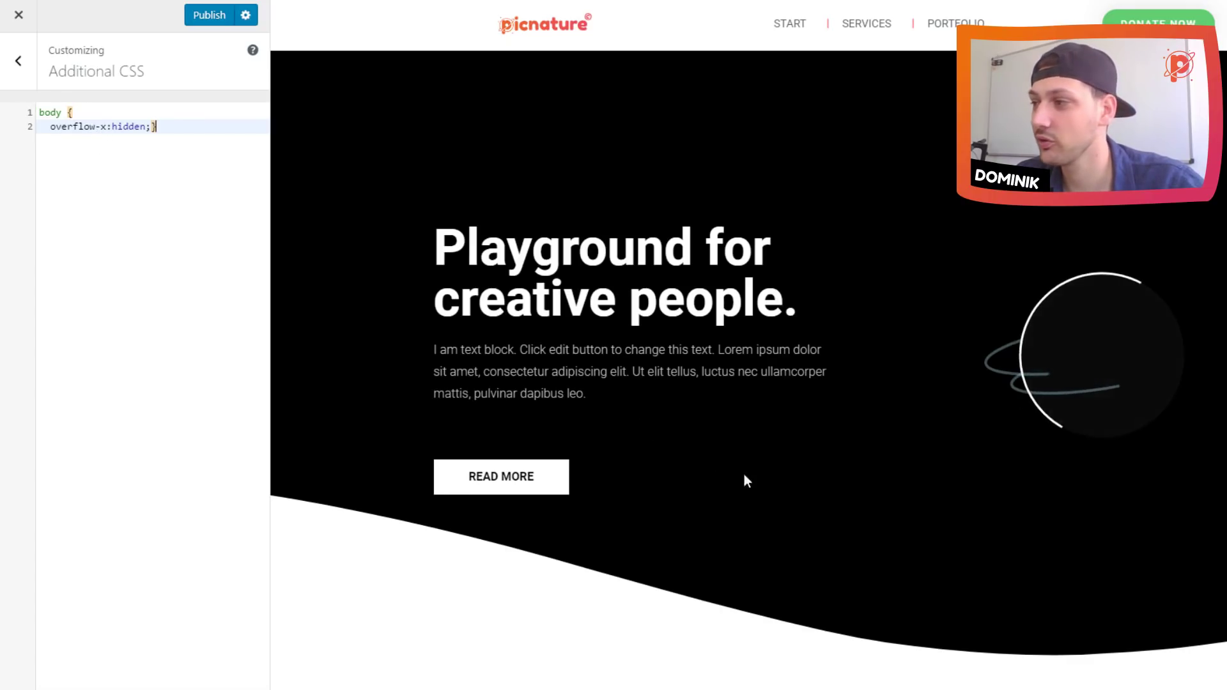
Copy the shape-divider animation and keyframes CSS from the text editor and start a new line after the body rule
key("alt+Tab")
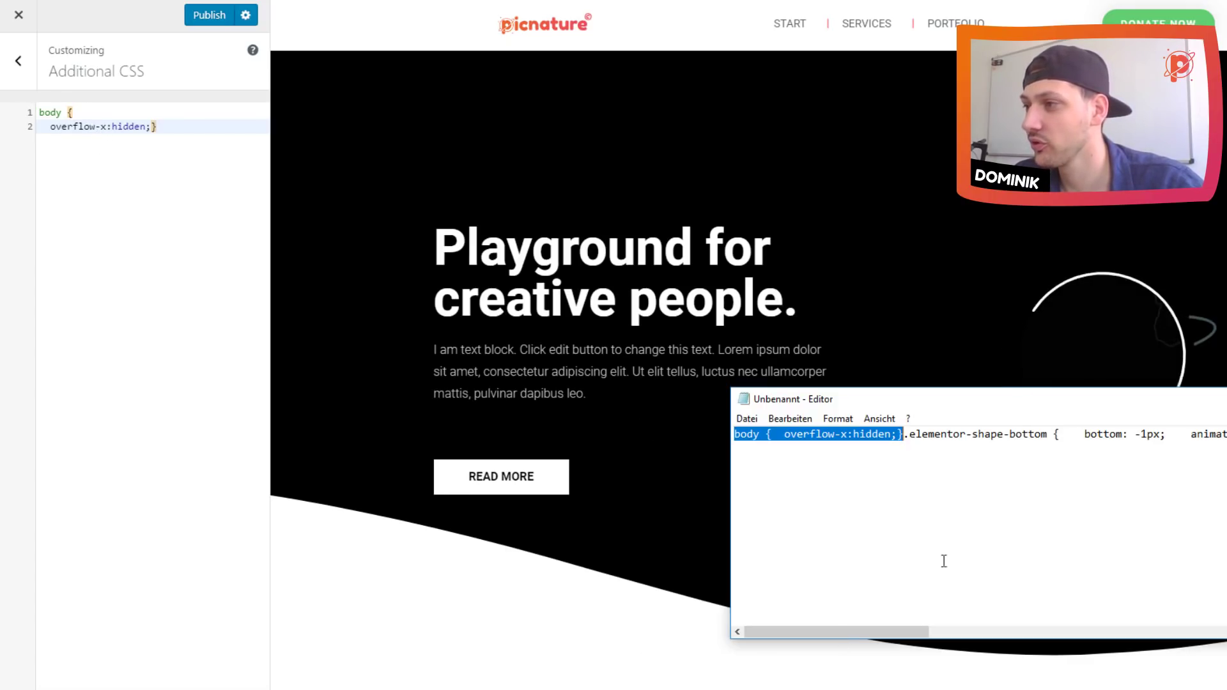
left_click(946, 496)
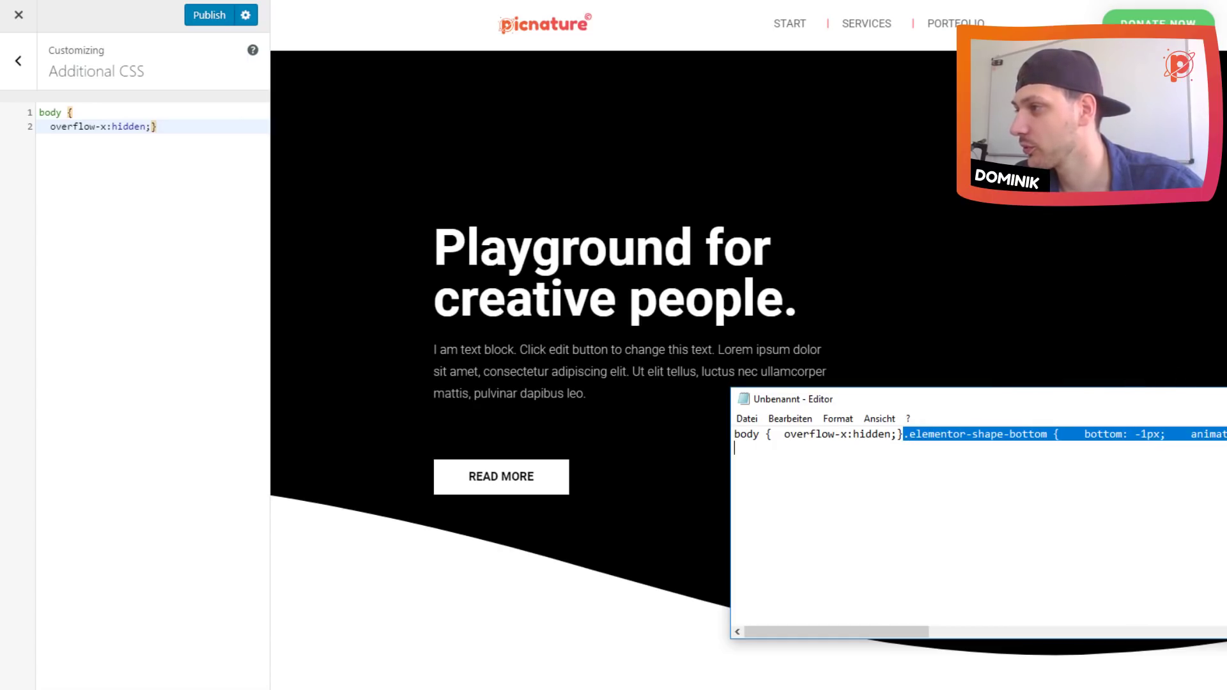
key("shift+Left")
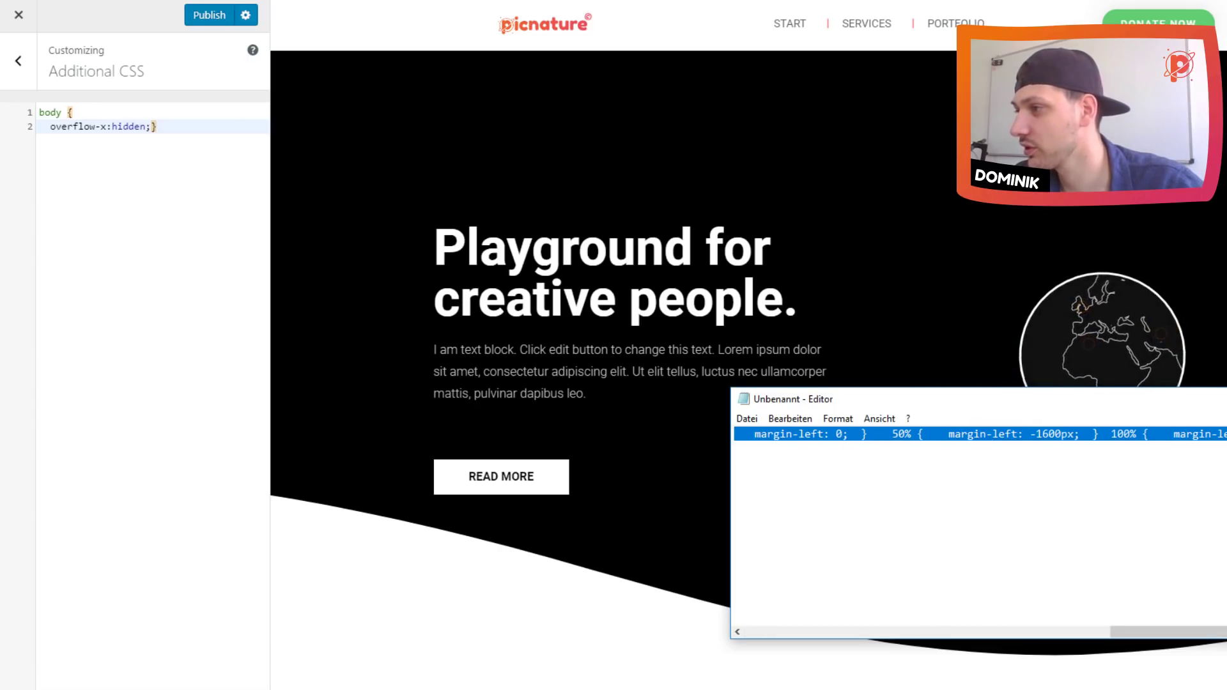
key("alt+Tab")
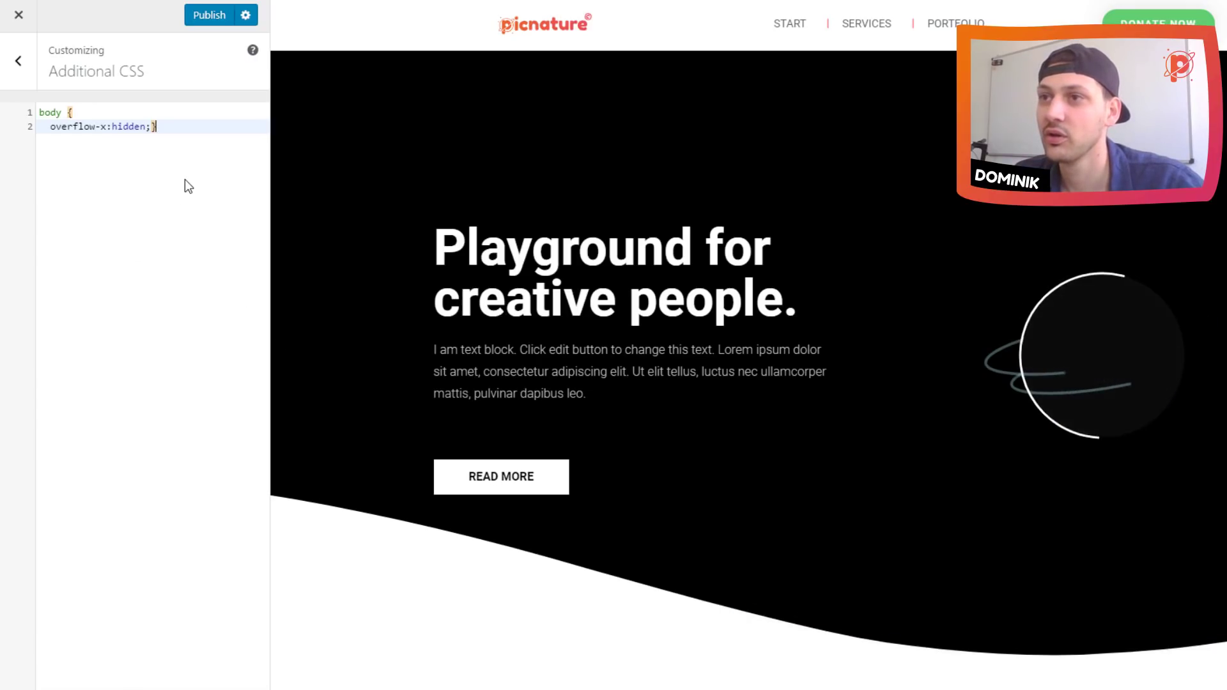
key("Return")
Paste the shape animation and keyframes CSS, then delete '-bottom' to leave the .elementor-shape selector
type(".elementor-shape-bottom {     bottom: -1px;     animation: wave 22s cubic-bezier(0.36, 0.45, 0.63, 0.53) infinite;     width: 210%; }  @keyframes wave {   0% {     margin-left: 0;   }     50% {     margin-left: -1600px;   }   100% {     margin-left: 0px;   } }")
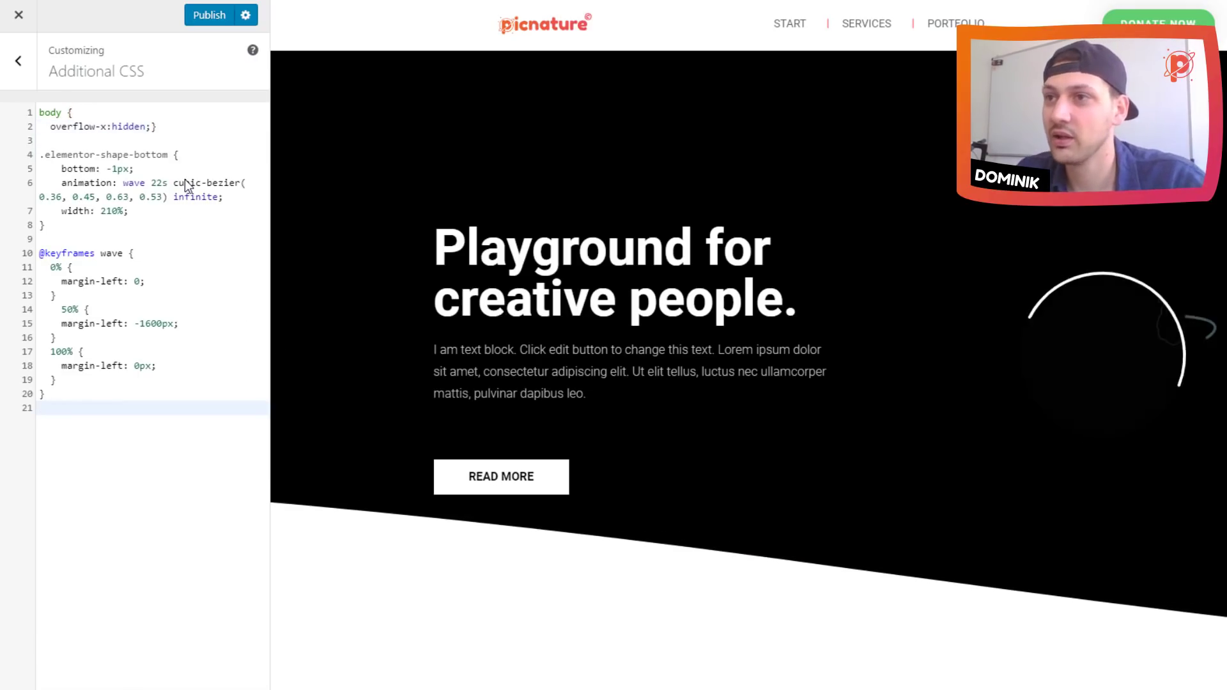
left_click(100, 155)
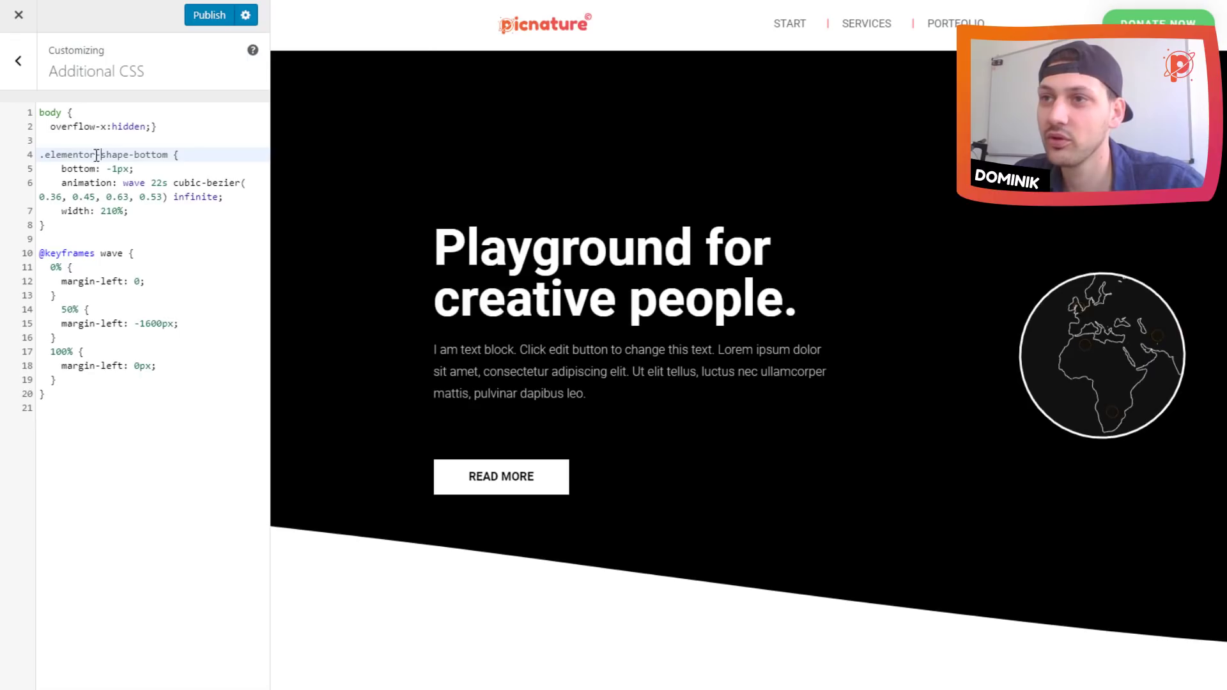
left_click_drag(102, 156, 170, 157)
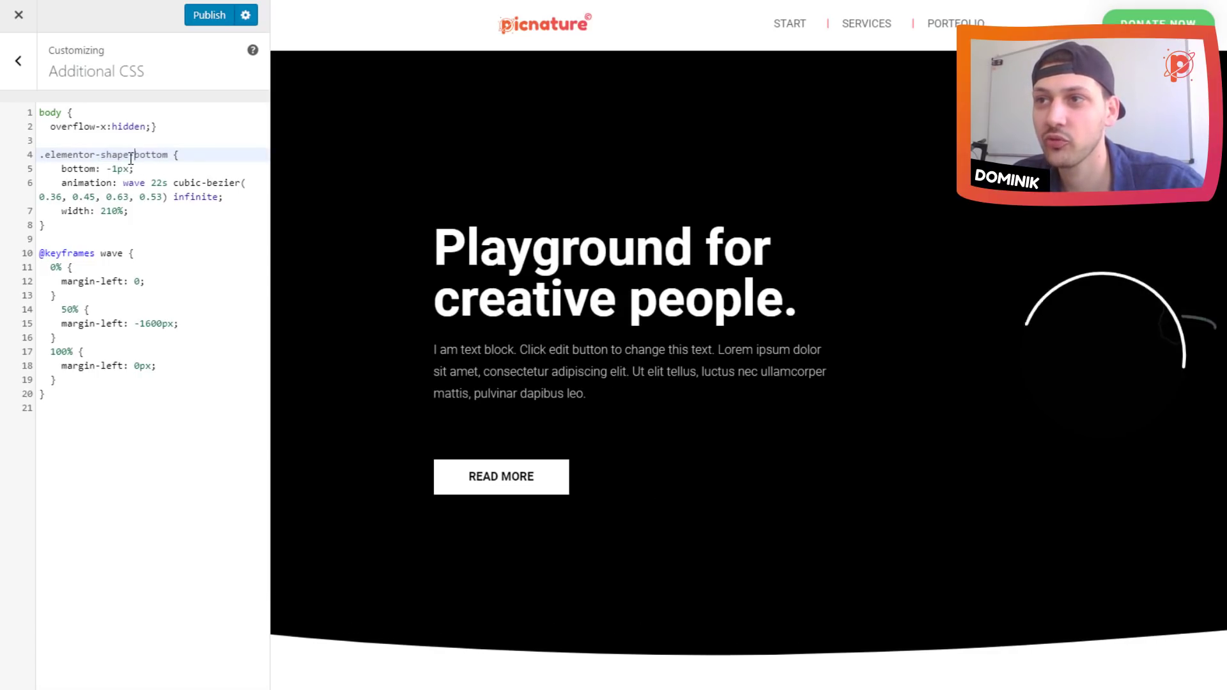
left_click_drag(129, 155, 167, 159)
key("BackSpace")
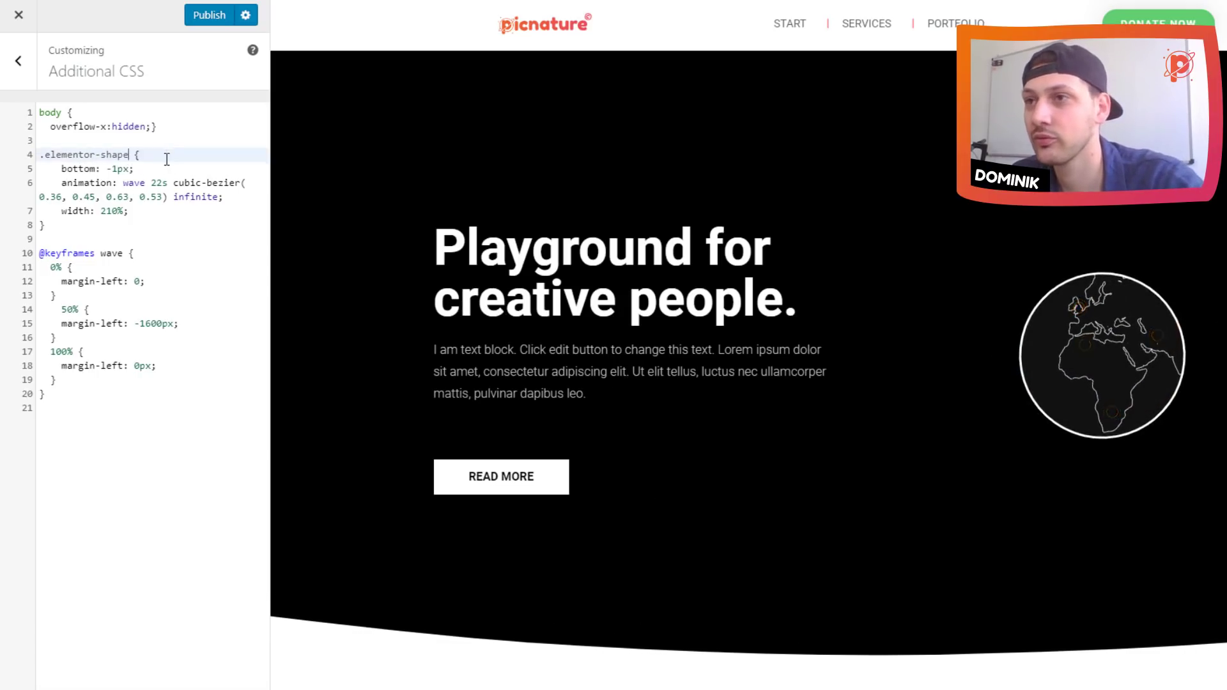
key("Down")
key("Down")
key("Down")
key("Down")
key("Down")
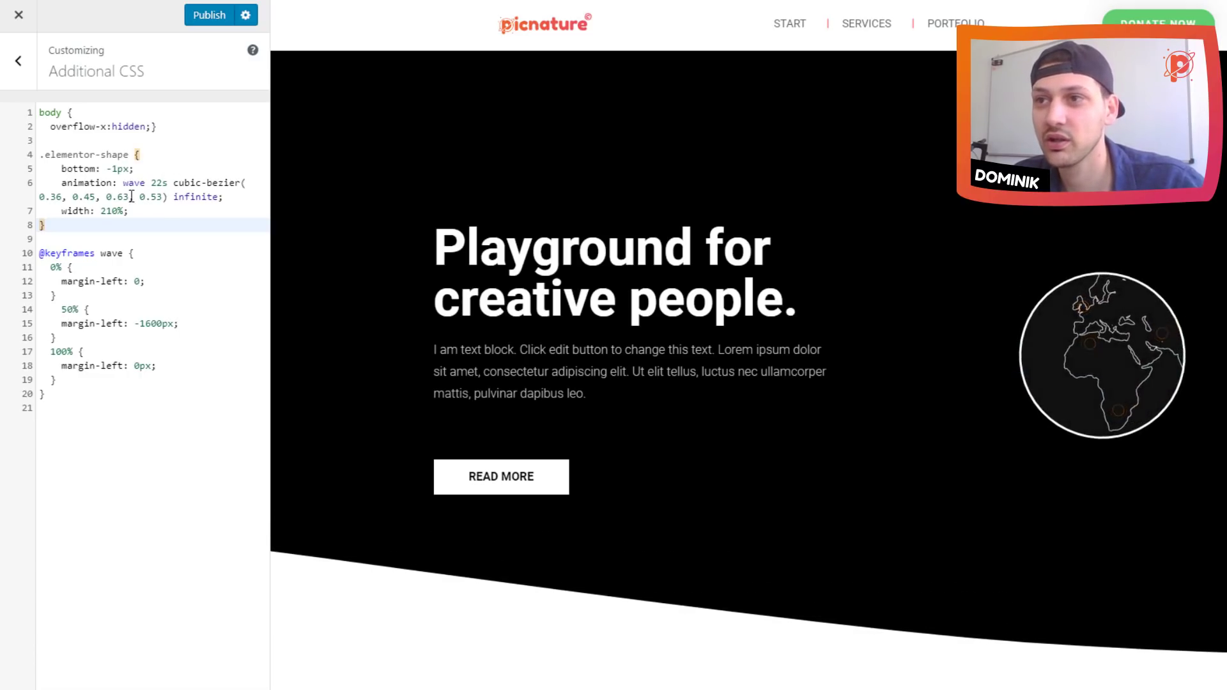
Delete the bottom: -1px line from the .elementor-shape rule
left_click(117, 185)
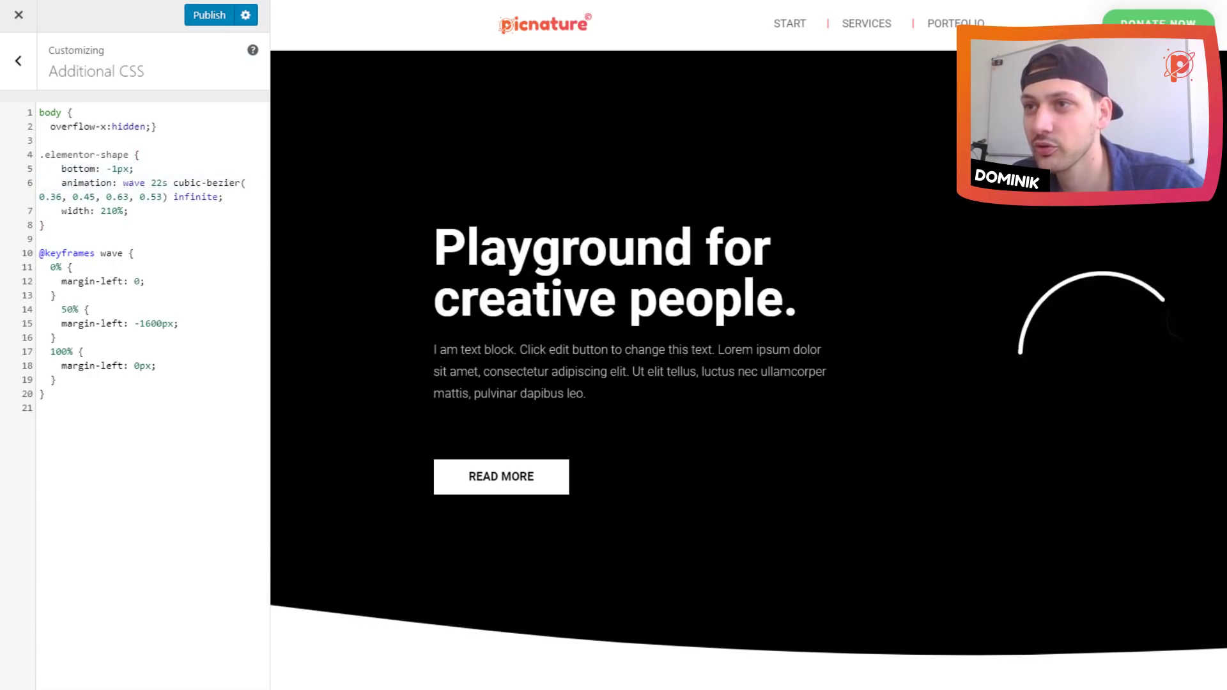
left_click_drag(158, 168, 61, 168)
key("BackSpace")
key("BackSpace")
key("BackSpace")
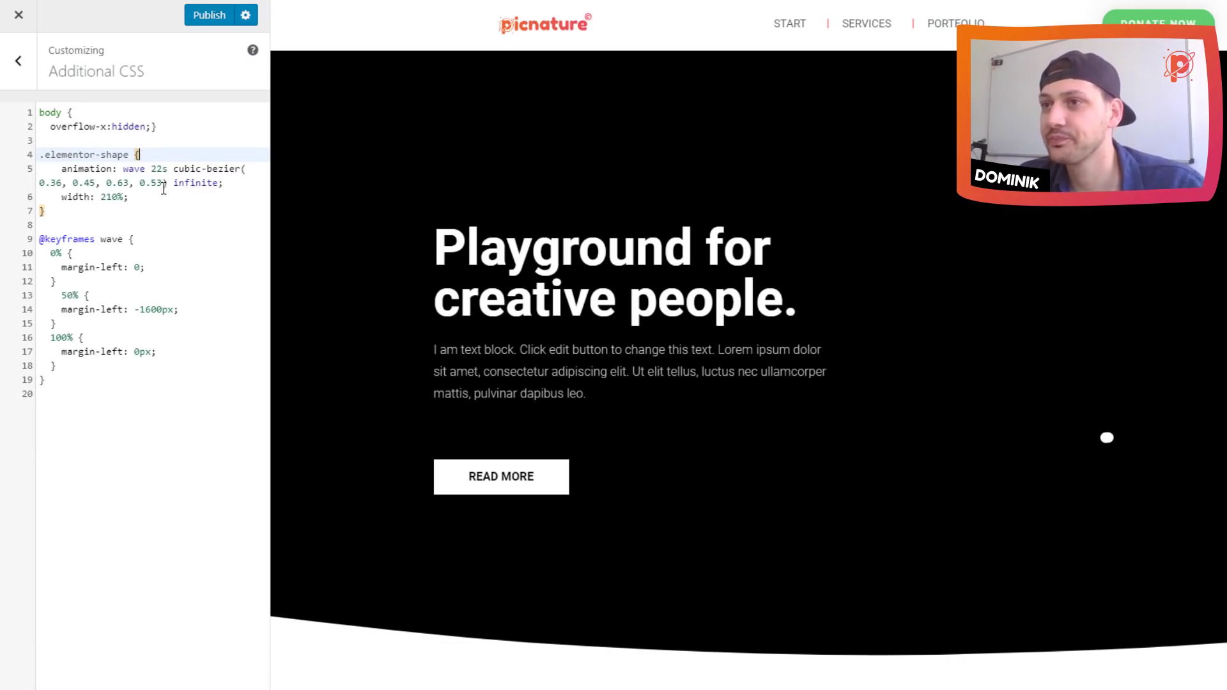
left_click(86, 171)
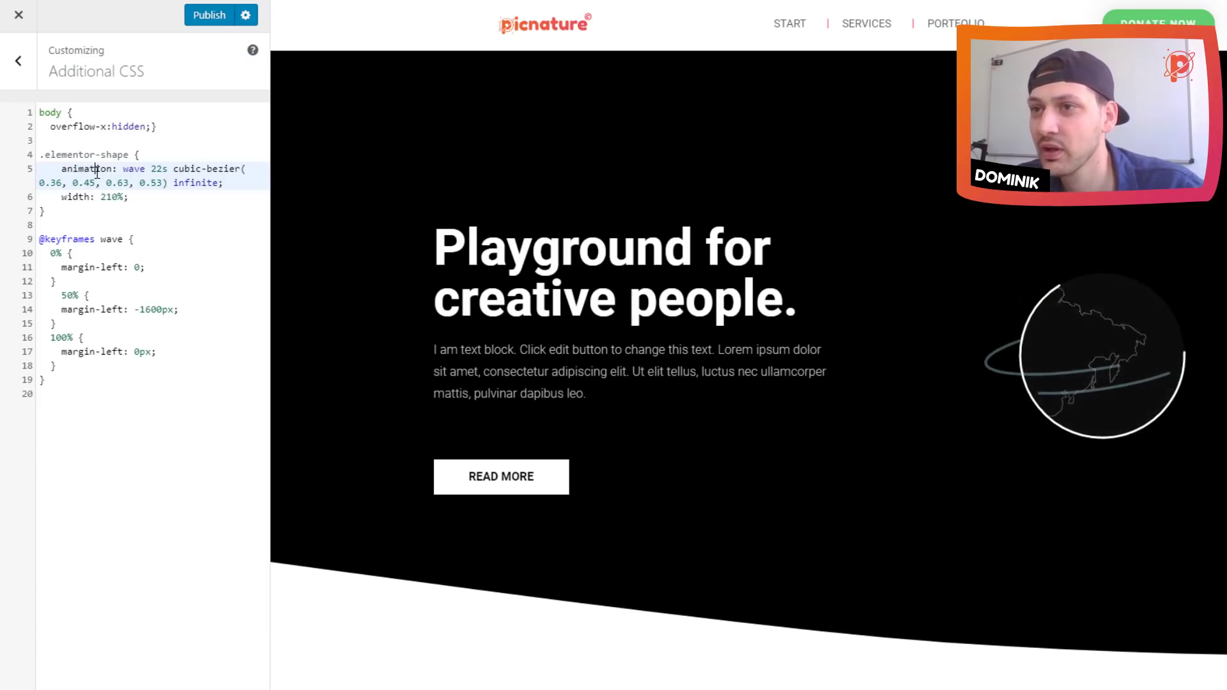
left_click(57, 252)
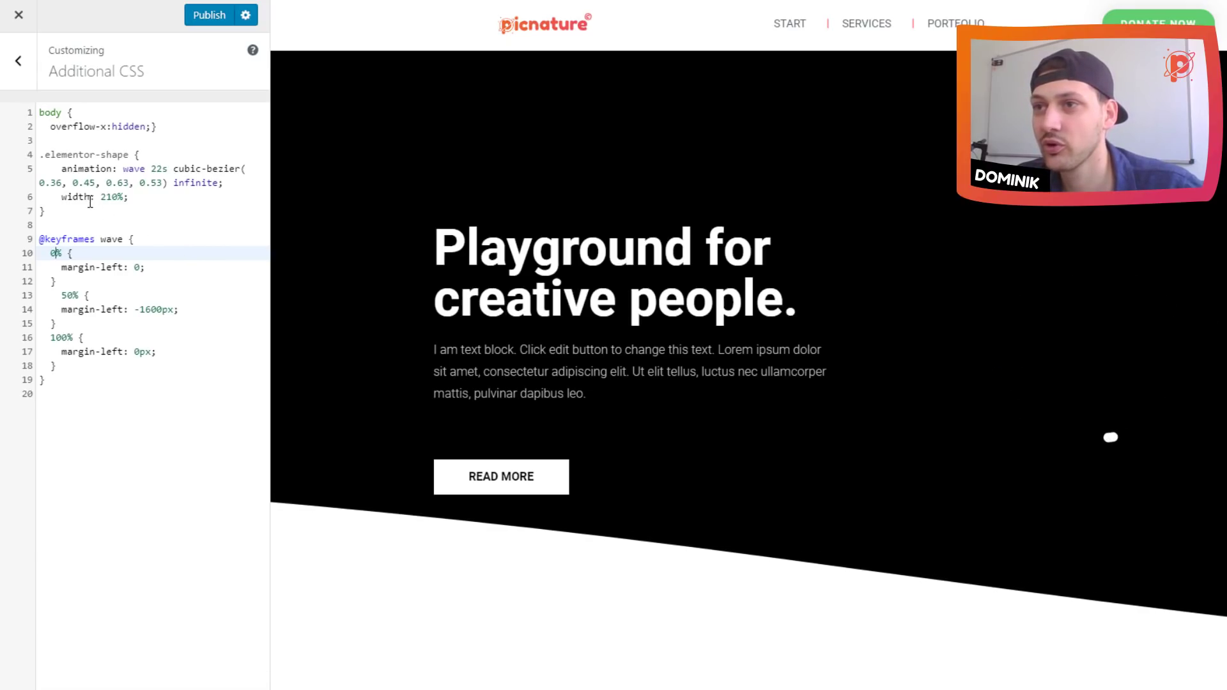
left_click(131, 198)
key("shift+Home")
key("shift+Home")
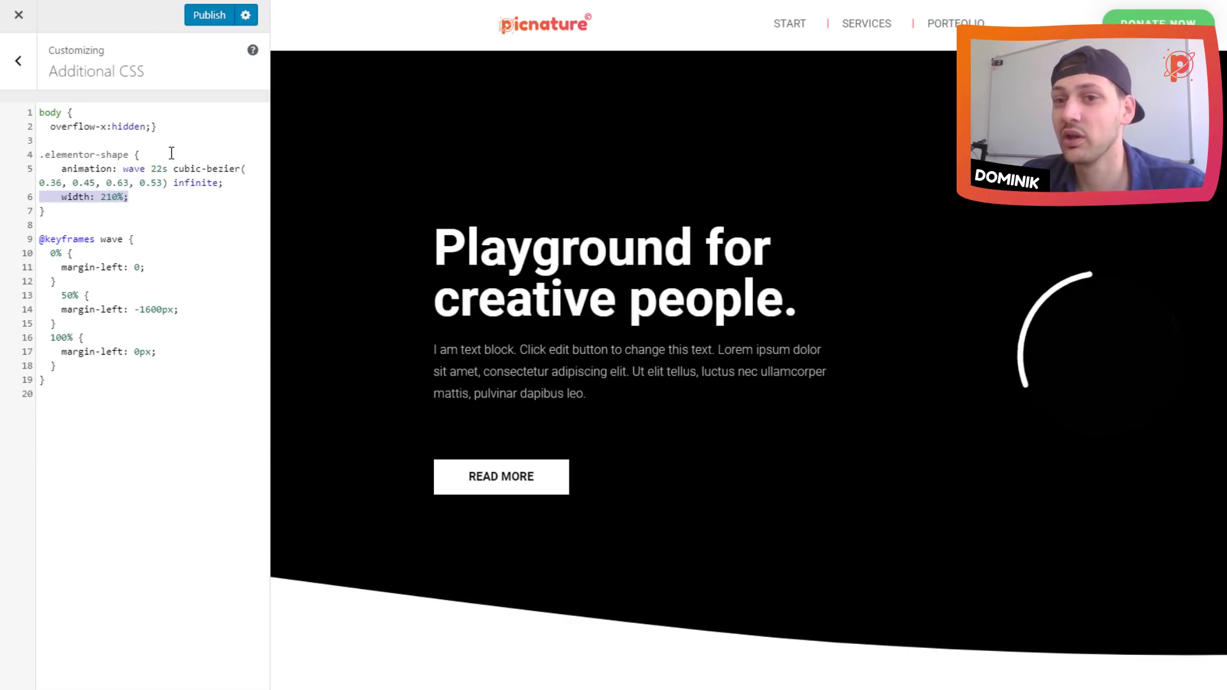
left_click(118, 277)
left_click(76, 253)
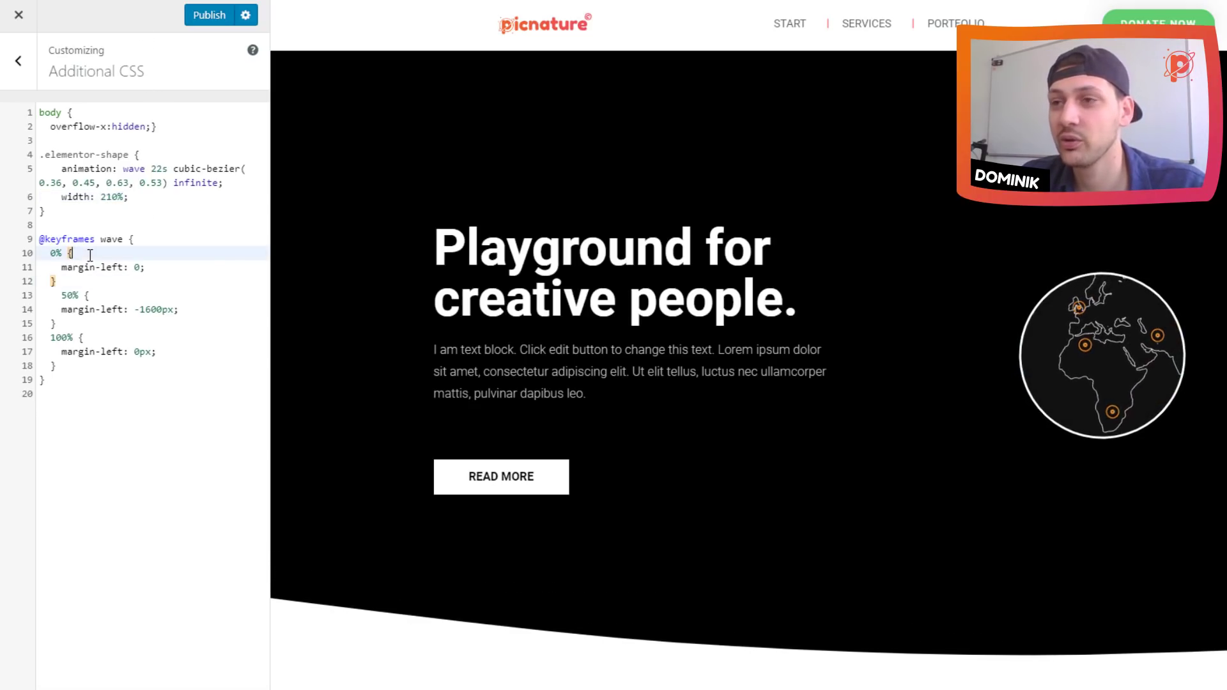
left_click(142, 310)
left_click(142, 380)
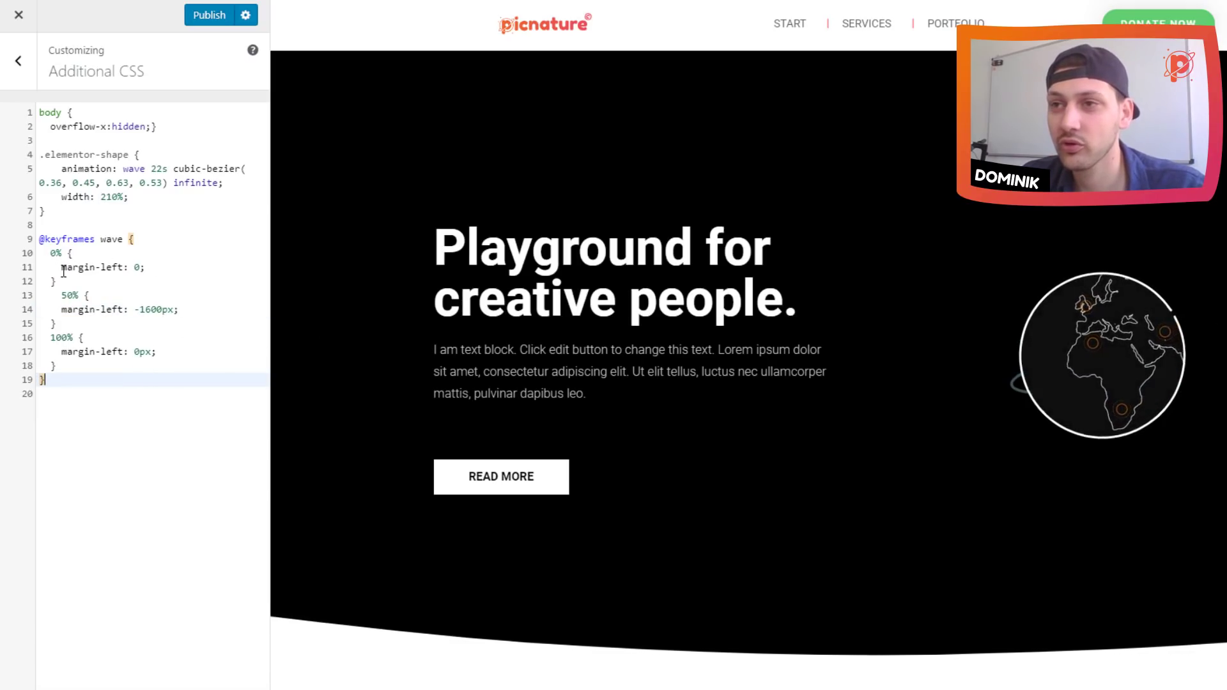
left_click_drag(61, 253, 45, 253)
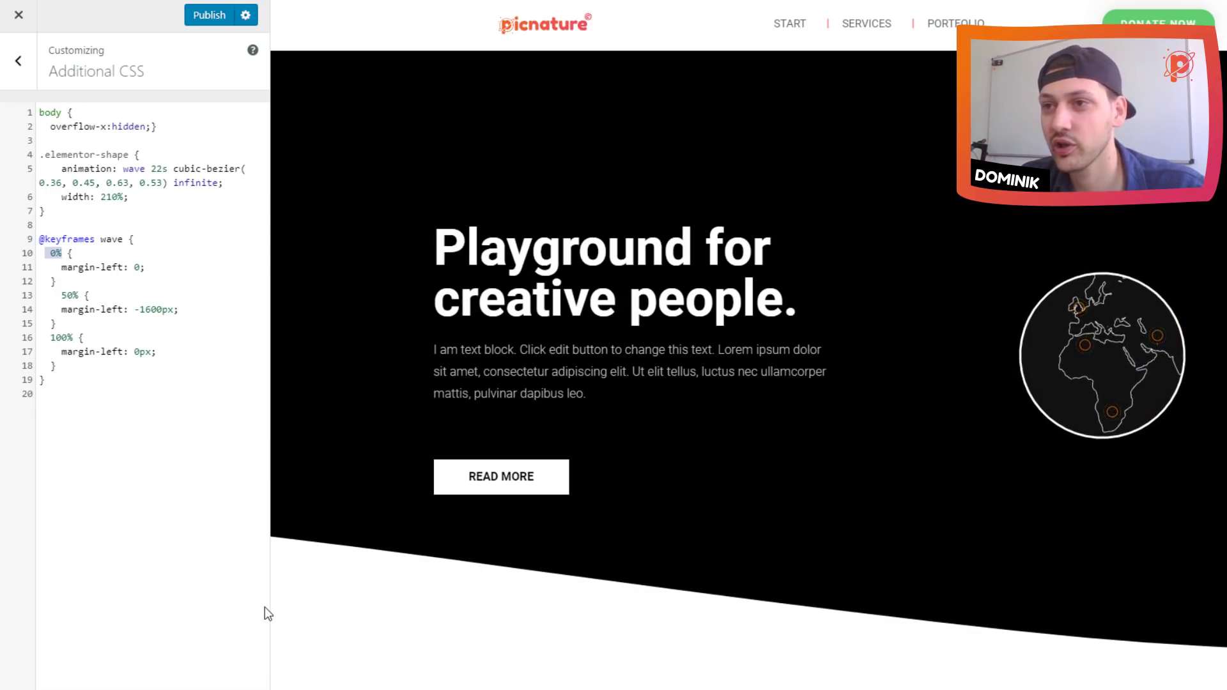
double_click(66, 296)
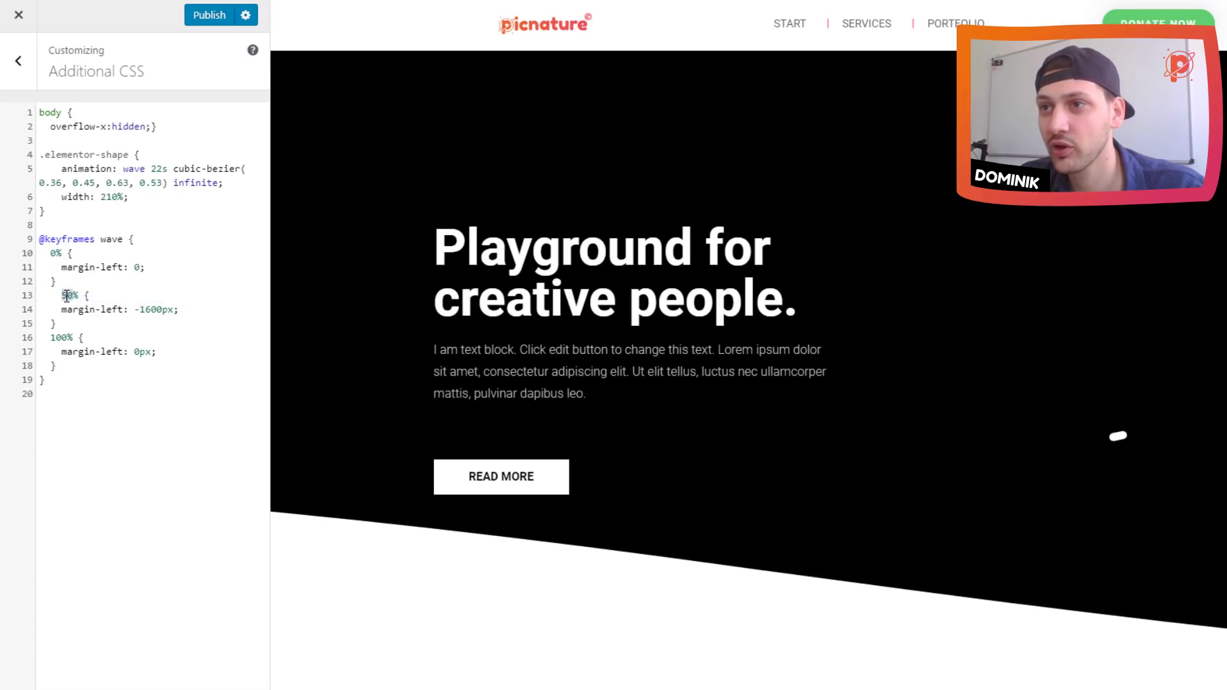
double_click(157, 169)
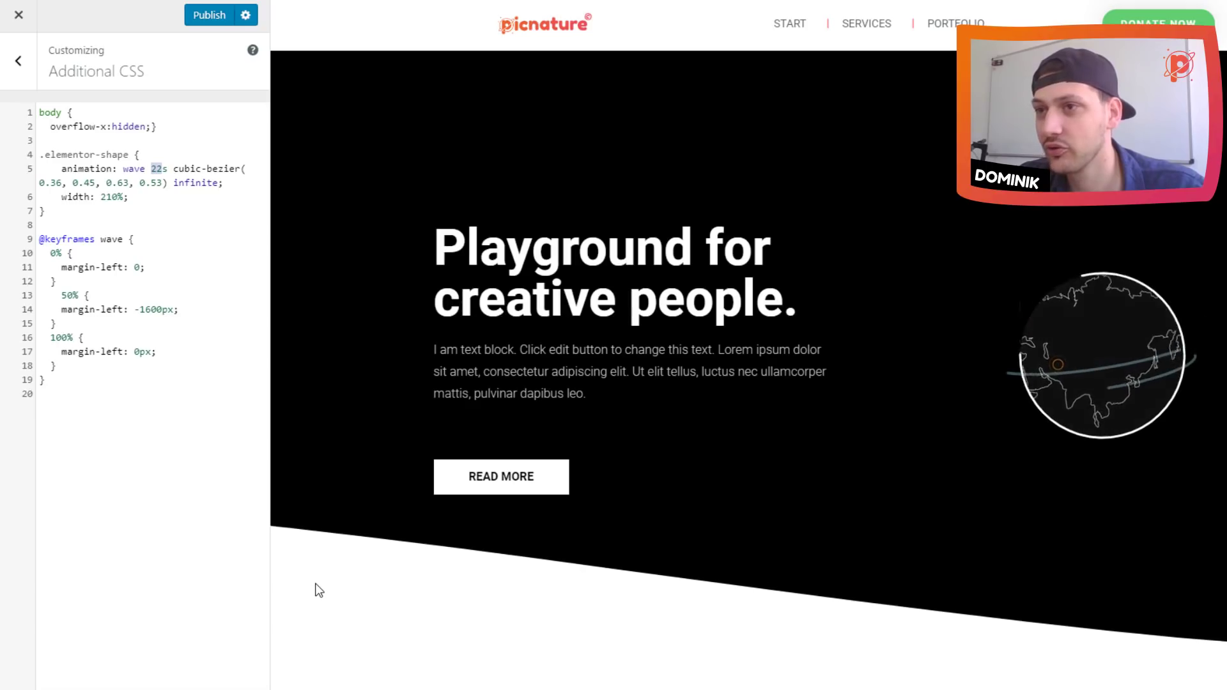
left_click_drag(133, 309, 156, 310)
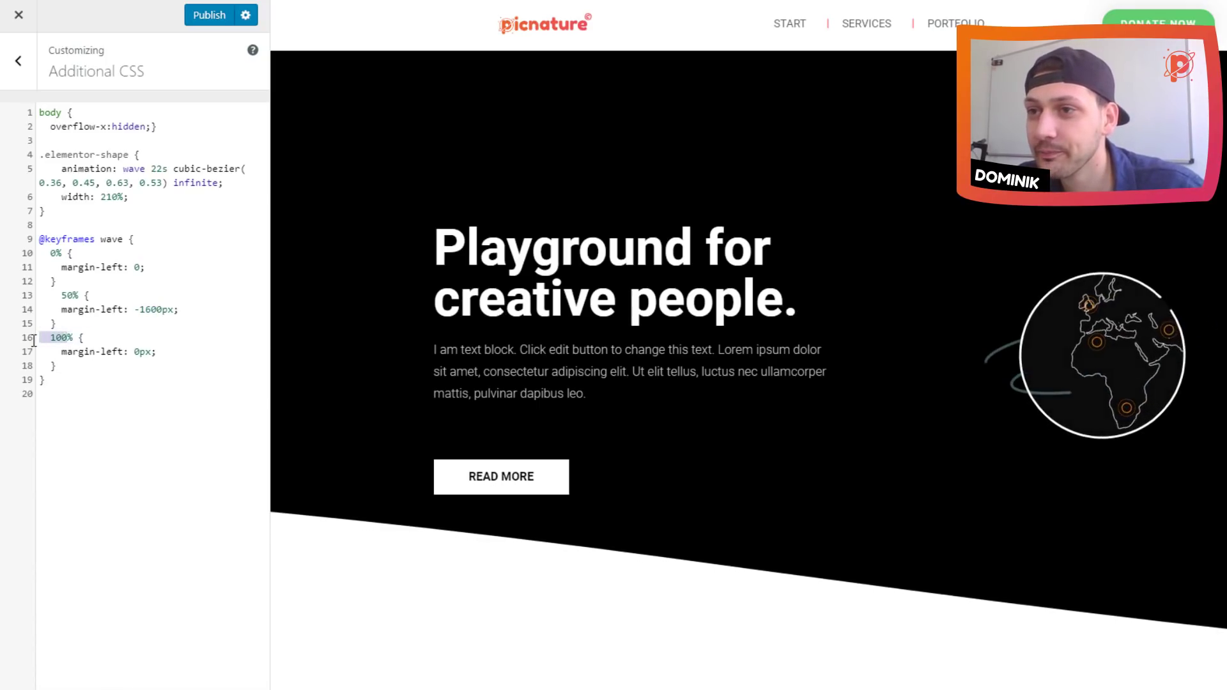
left_click_drag(67, 338, 57, 338)
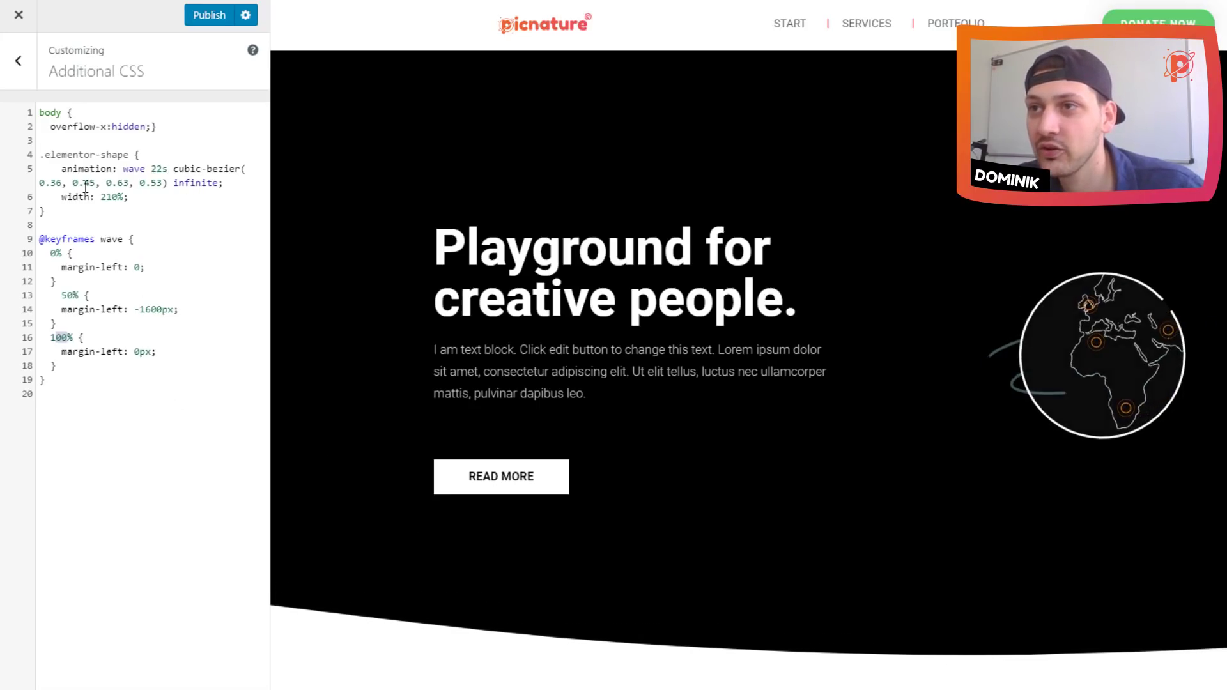
left_click_drag(85, 187, 62, 186)
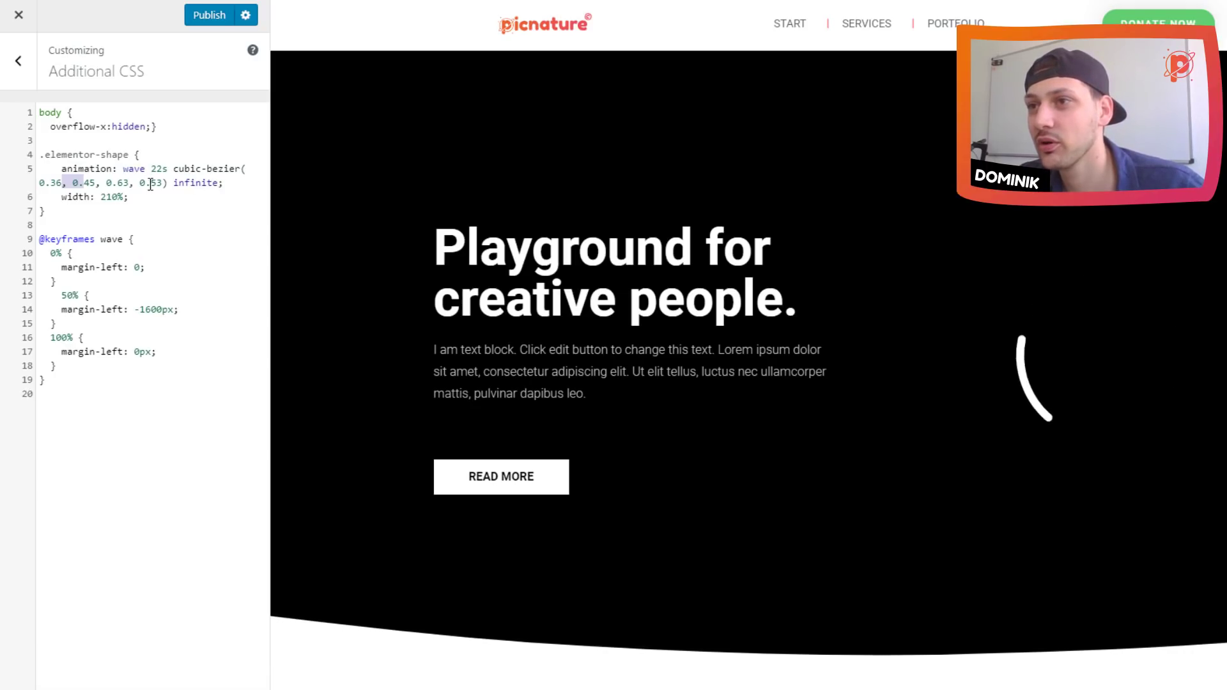
left_click(130, 185)
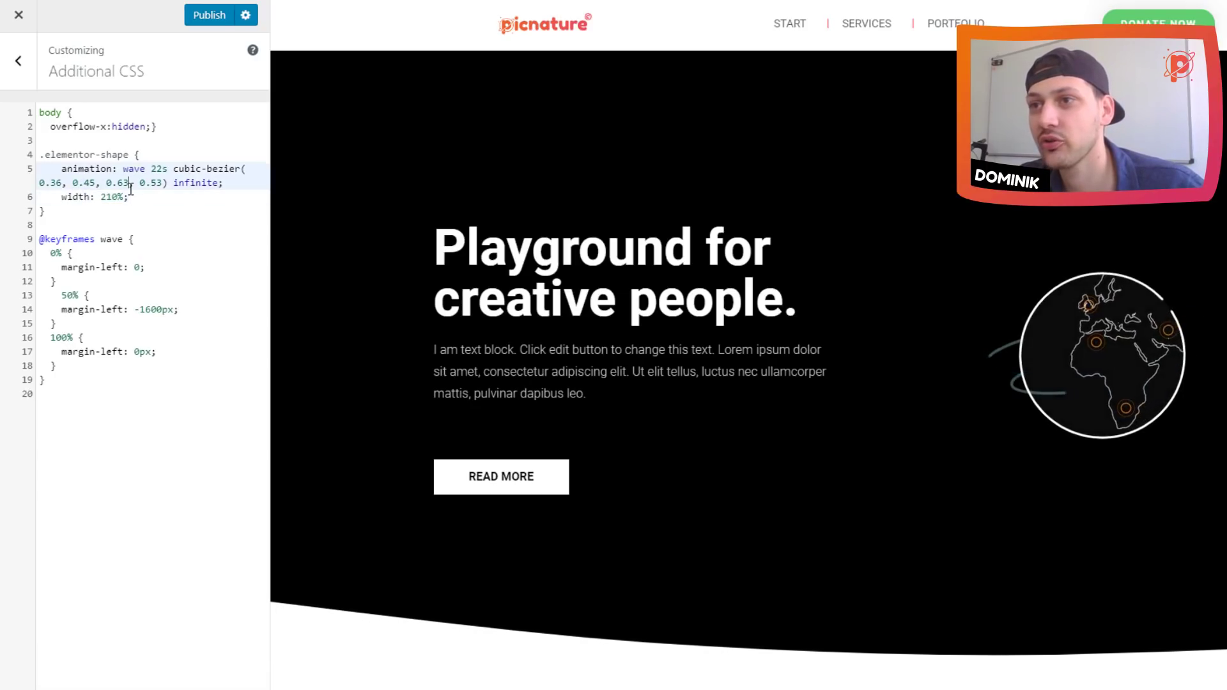
double_click(188, 168)
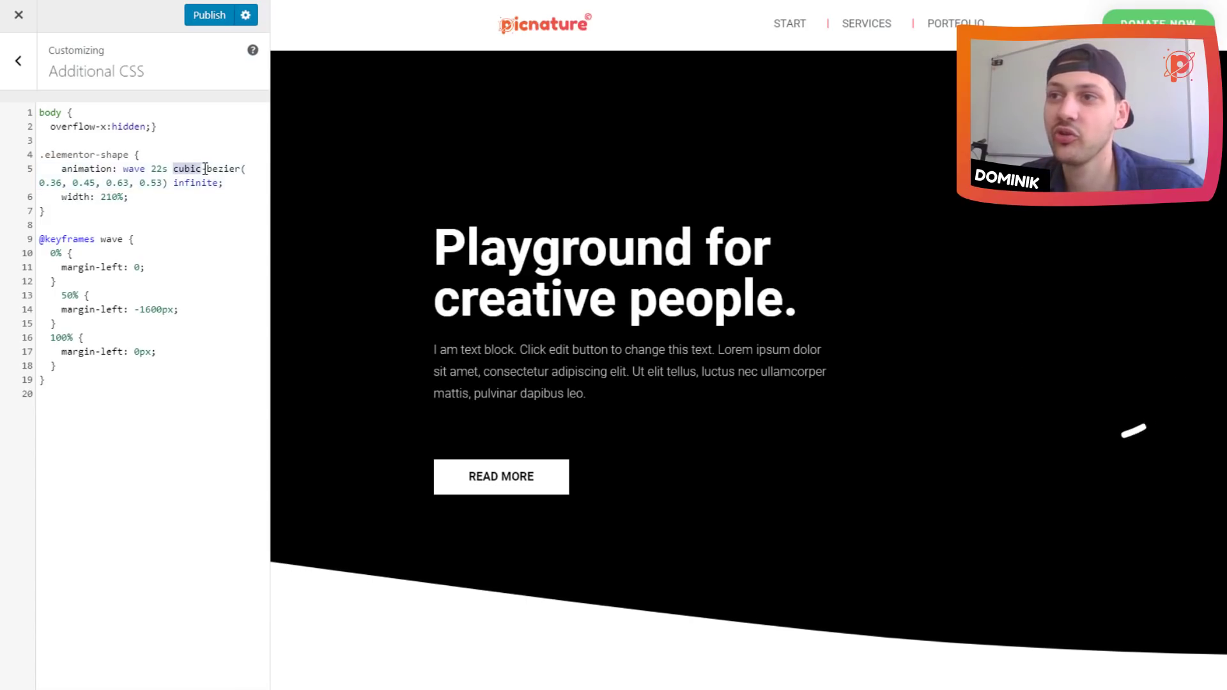
left_click(86, 183)
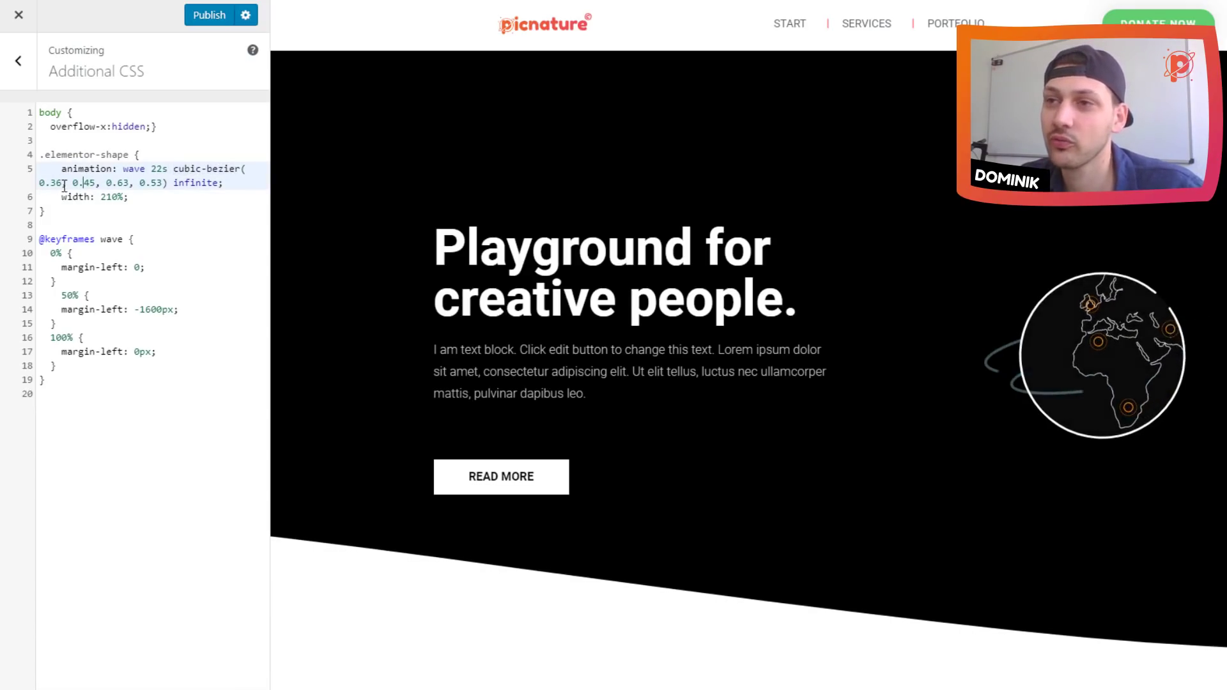
left_click_drag(149, 184, 101, 184)
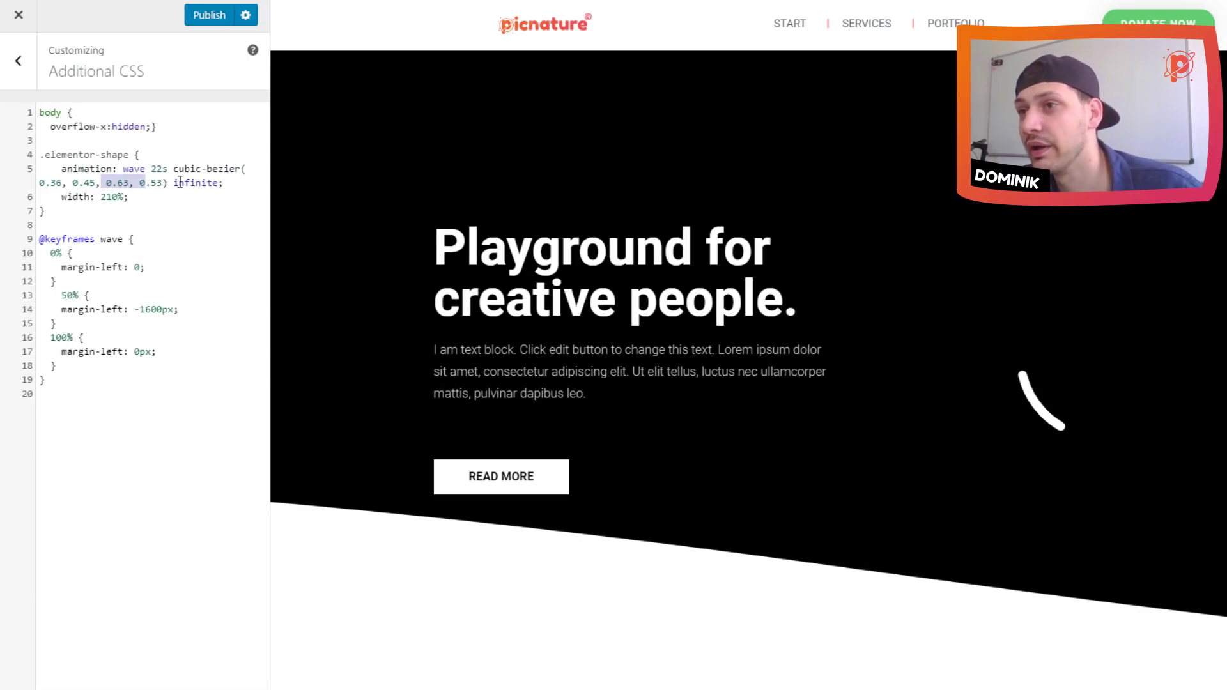
left_click_drag(168, 184, 220, 184)
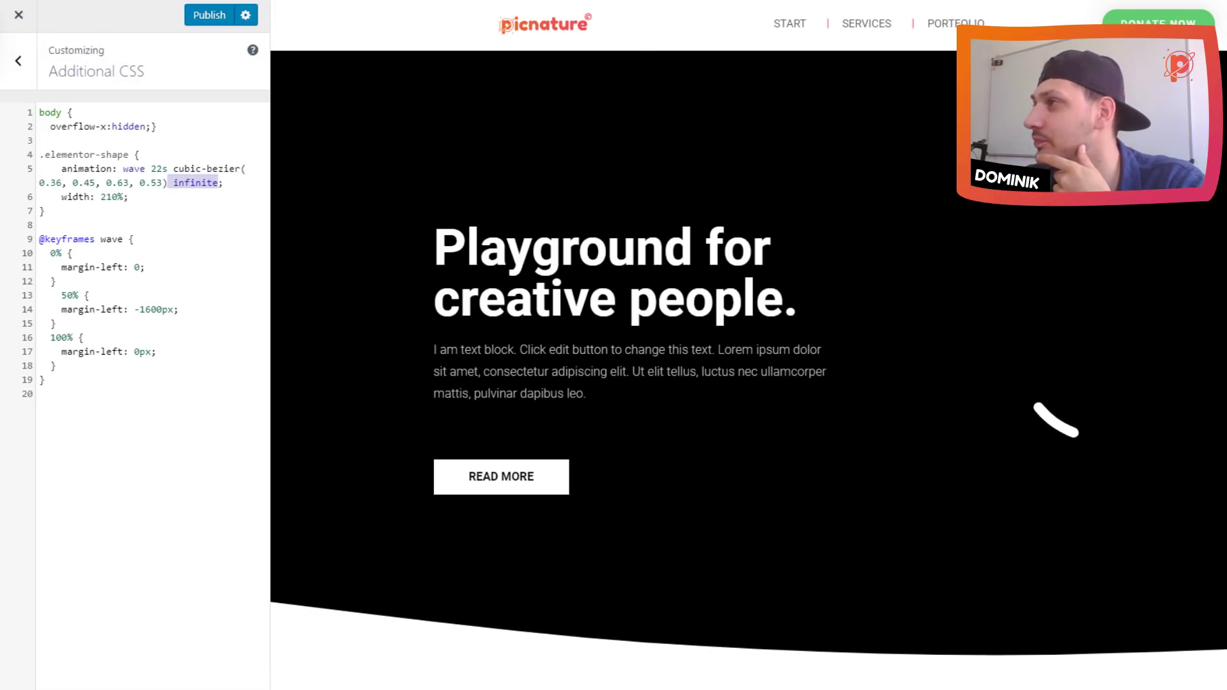
Close the Customizer without saving and start animating the hero heading in the extension
left_click(18, 15)
left_click(798, 62)
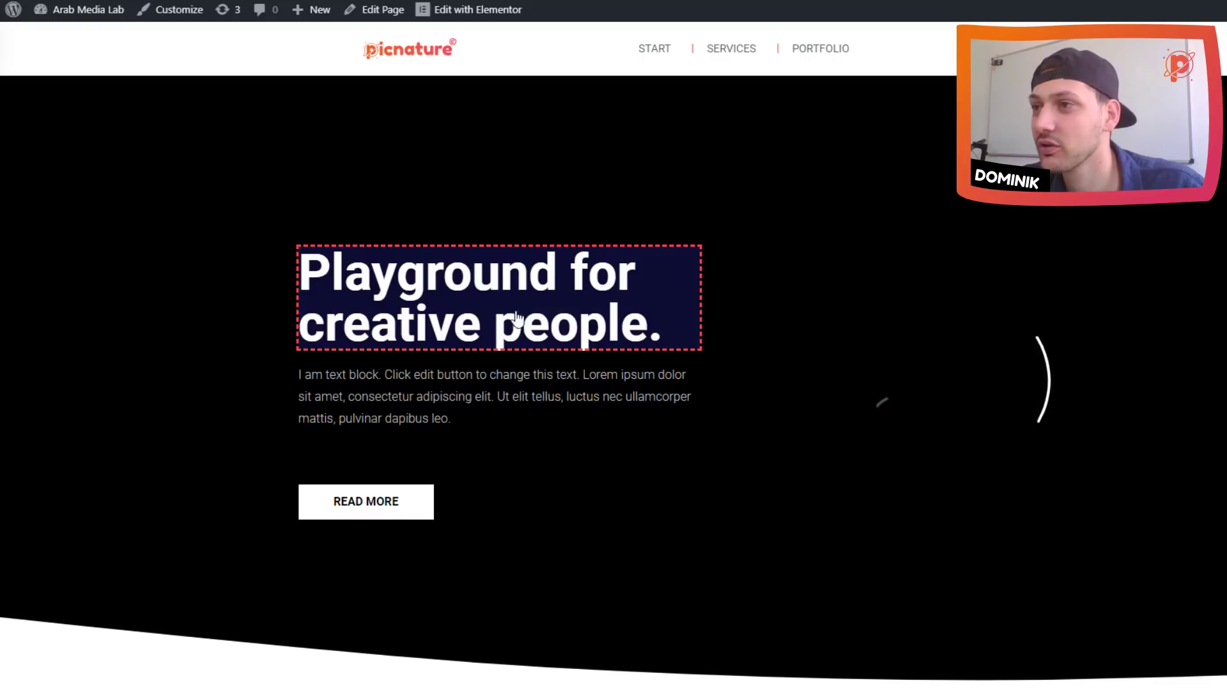
left_click(529, 322)
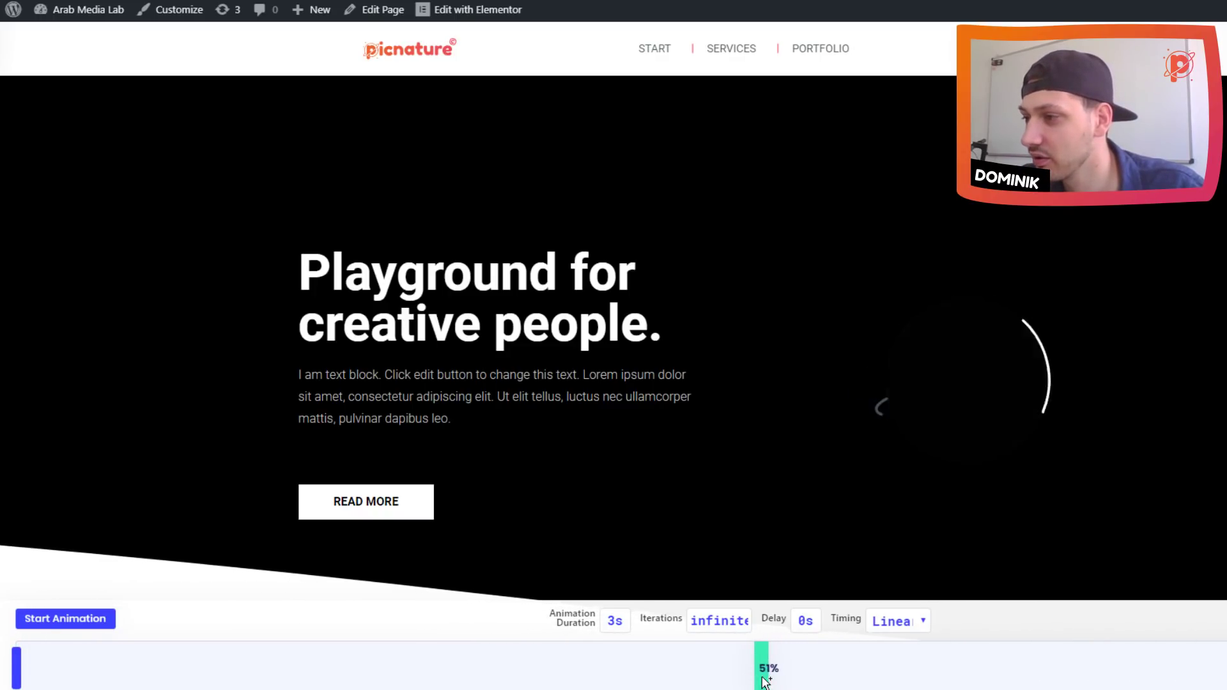
Add a keyframe at 51% on the heading's animation timeline
left_click(762, 677)
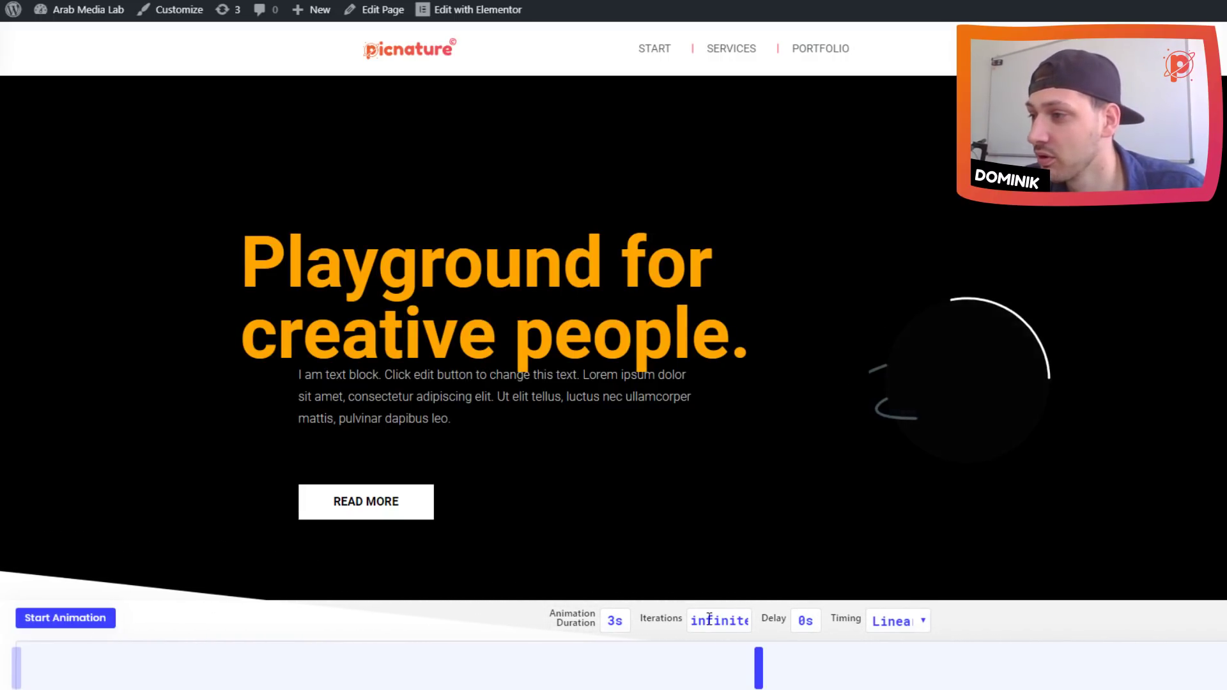
Set the heading animation to ease-in-out, preview it, and show the generated CSS (51% keyframe, 3s infinite)
left_click(896, 625)
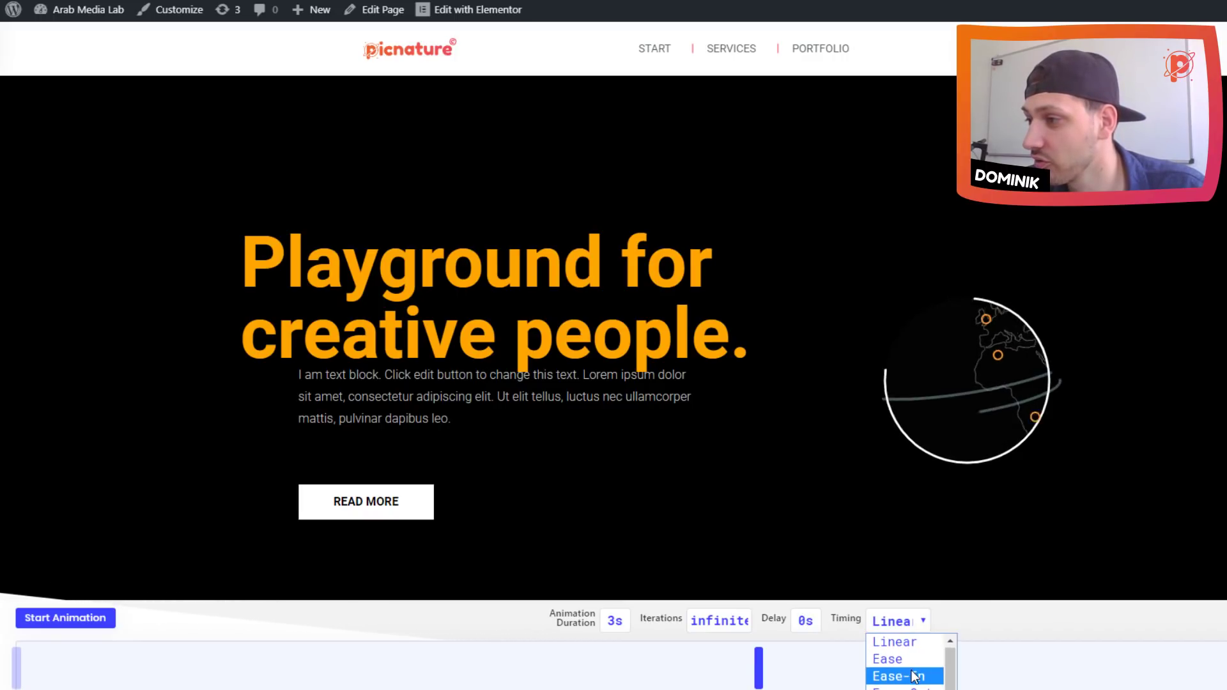
left_click(44, 621)
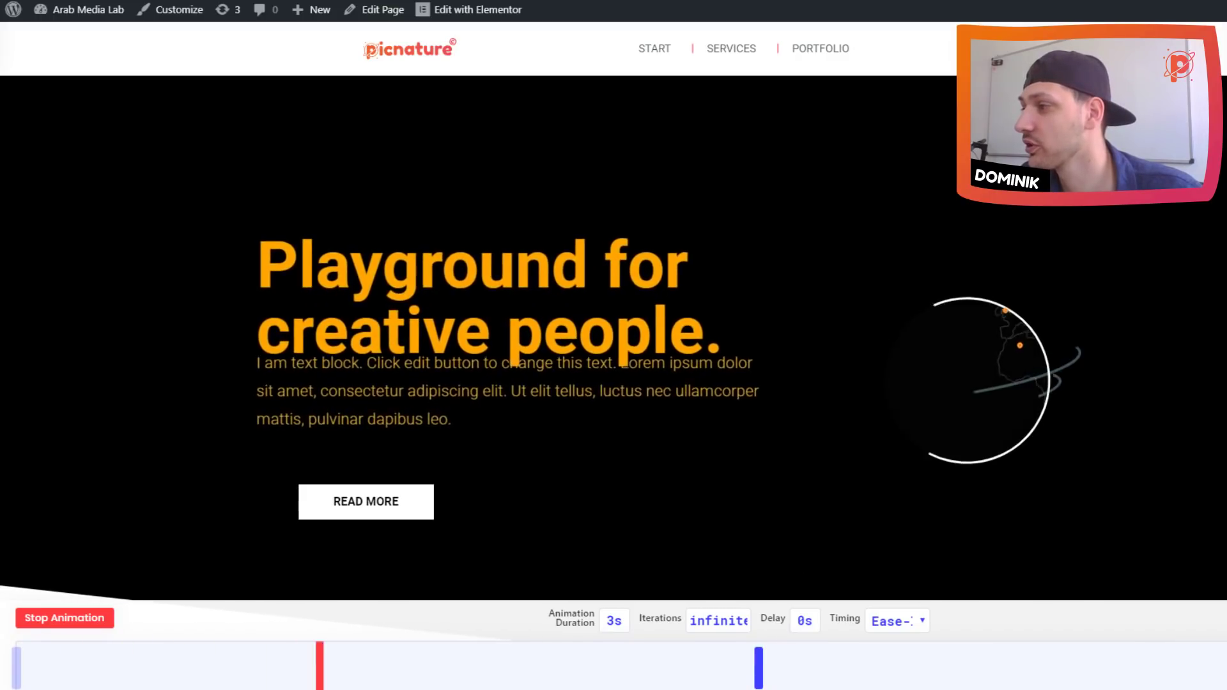
left_click(680, 612)
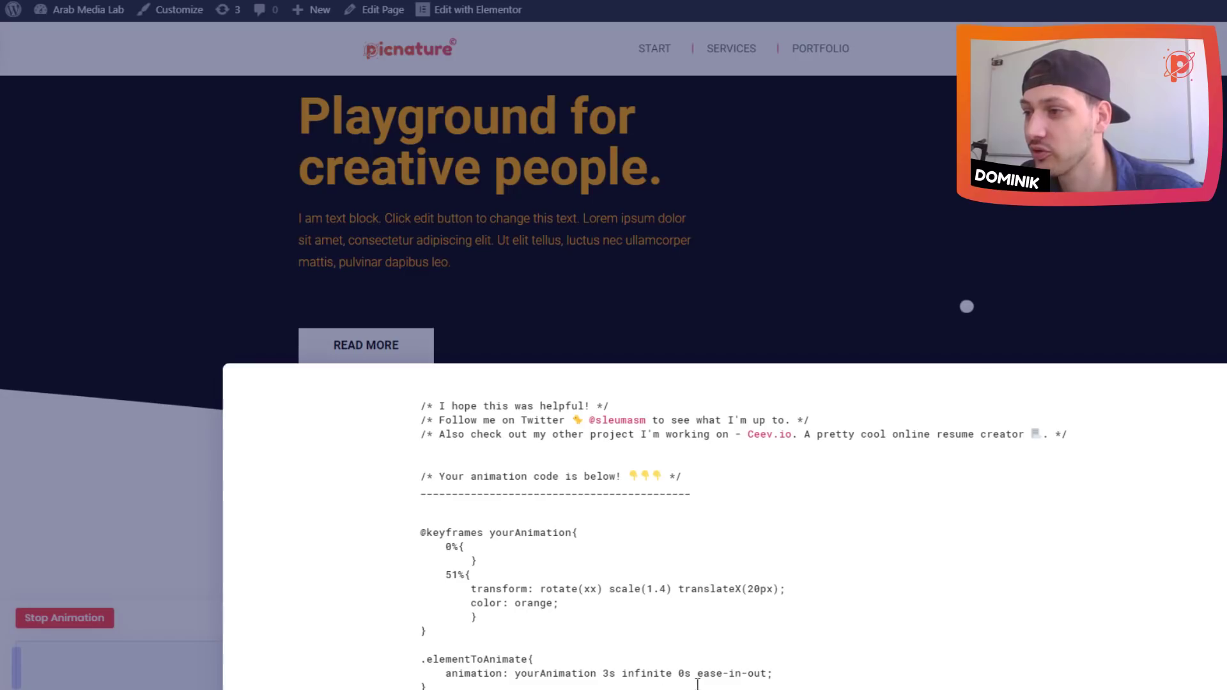
left_click_drag(700, 682, 426, 575)
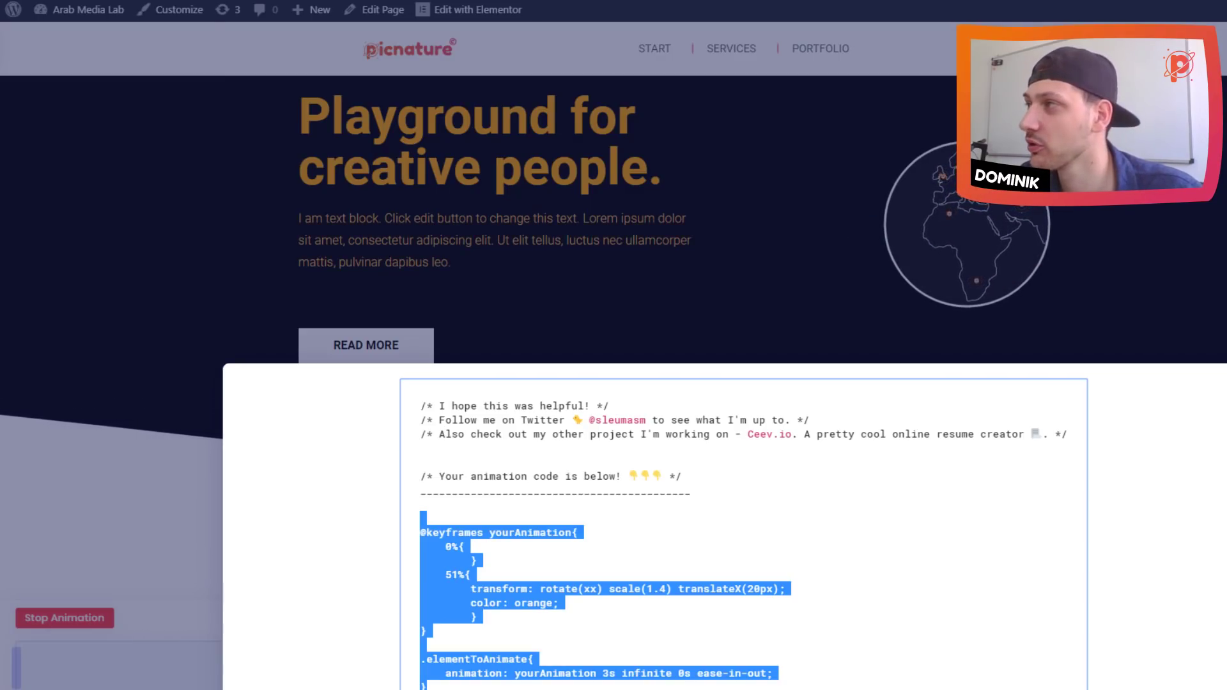
left_click(453, 278)
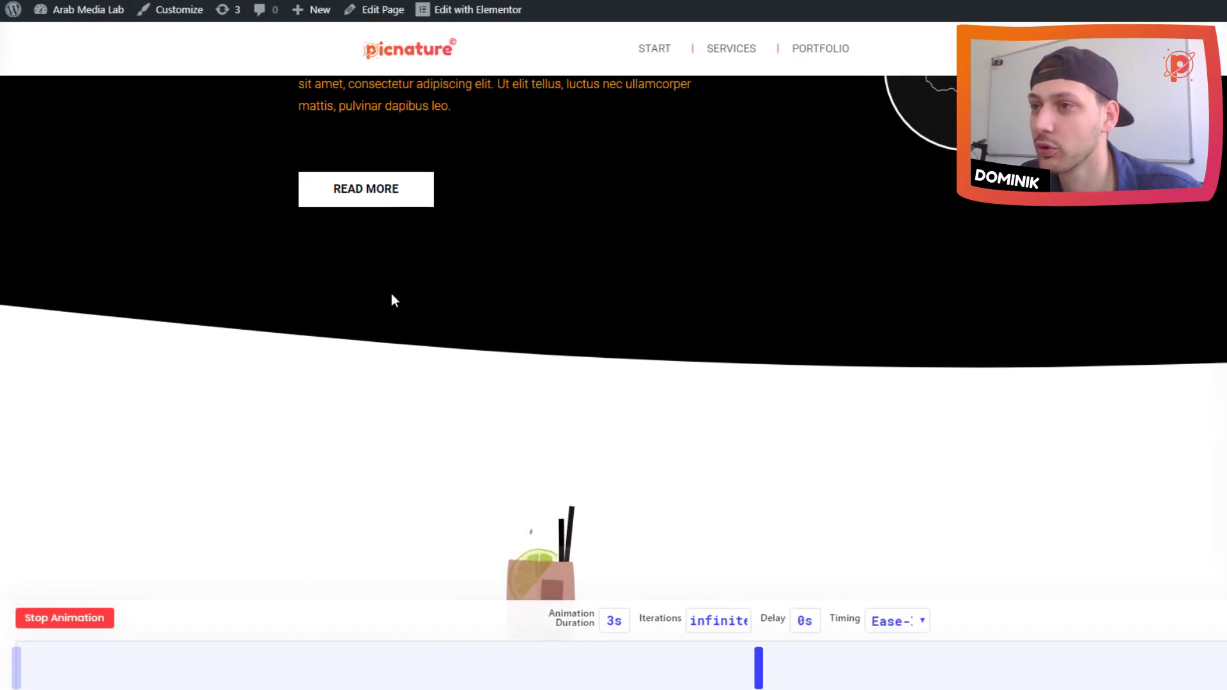
Return to the orange hero heading and halt its 3s ease-in-out animation preview
scroll(368, 298, "up", 5)
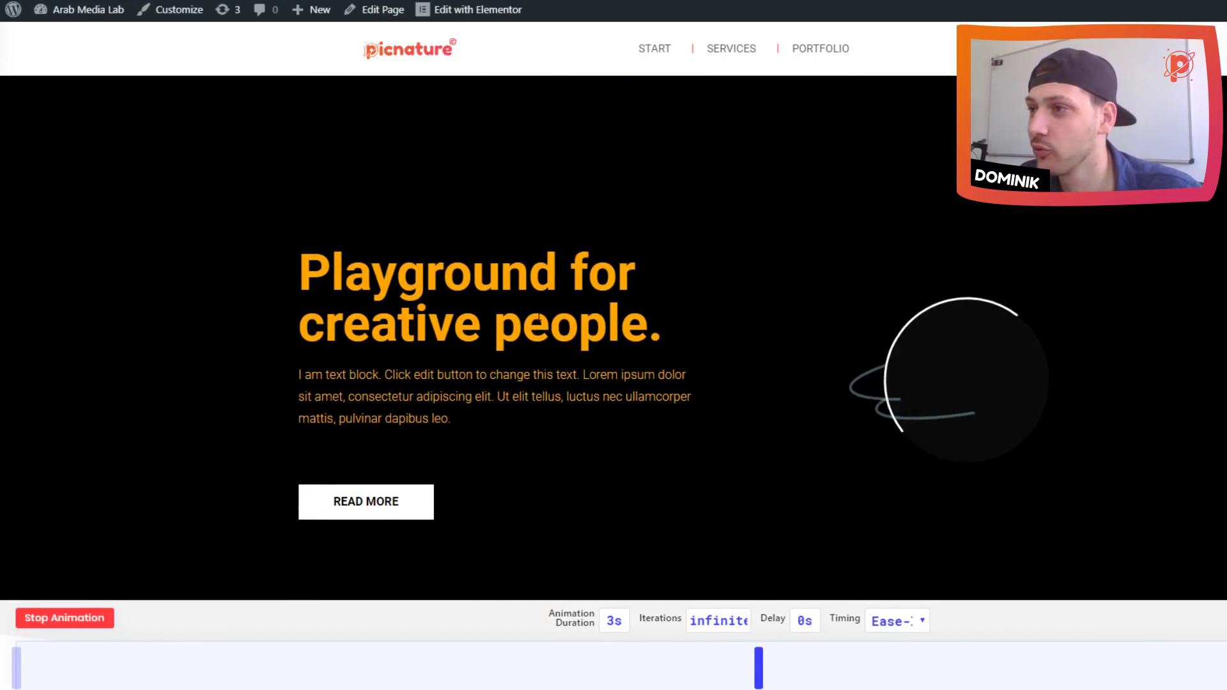
left_click_drag(370, 320, 412, 371)
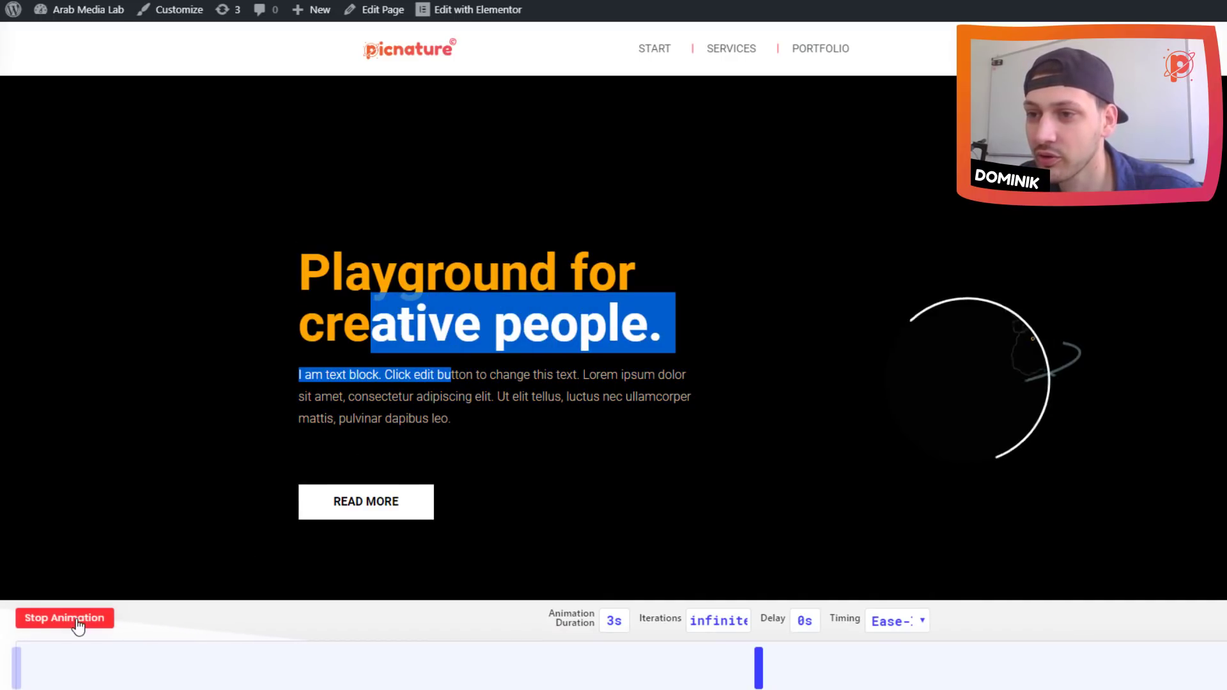